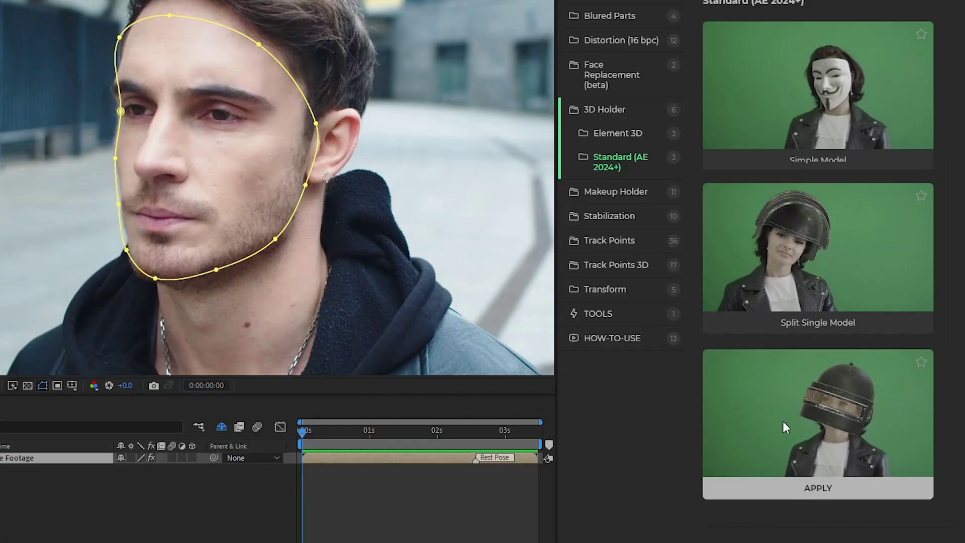
- Apply the third Standard (AE 2024+) 3D Holder preset, the closed helmet model, to the face footage
click(803, 488)
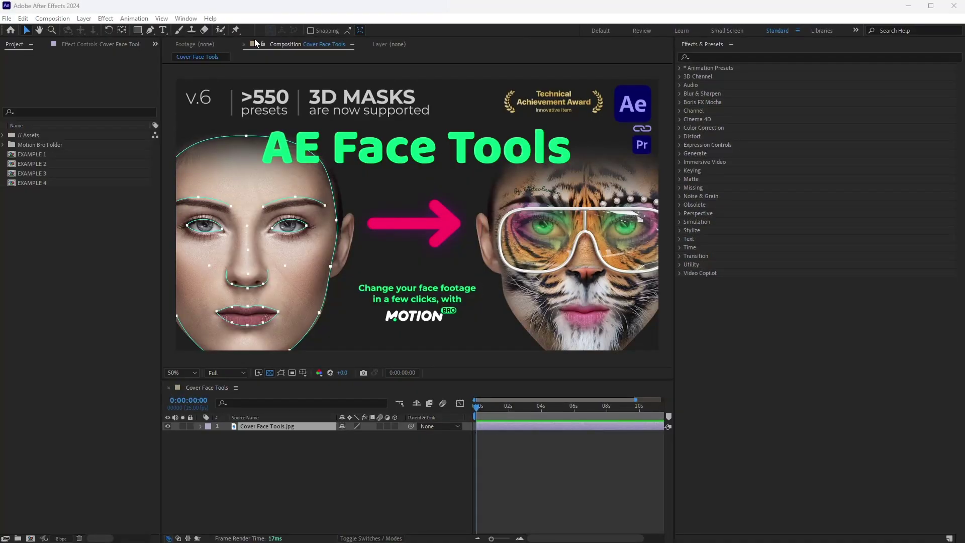
- Open the Motion Bro extension and show the AE Face Tools 3D Holder presets for Standard (AE 2024+)
click(186, 19)
click(385, 74)
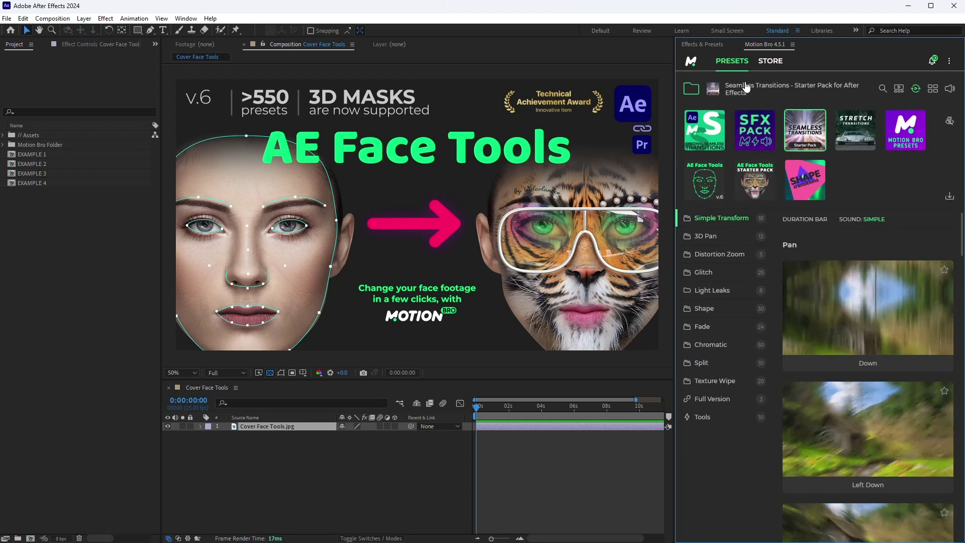
click(702, 187)
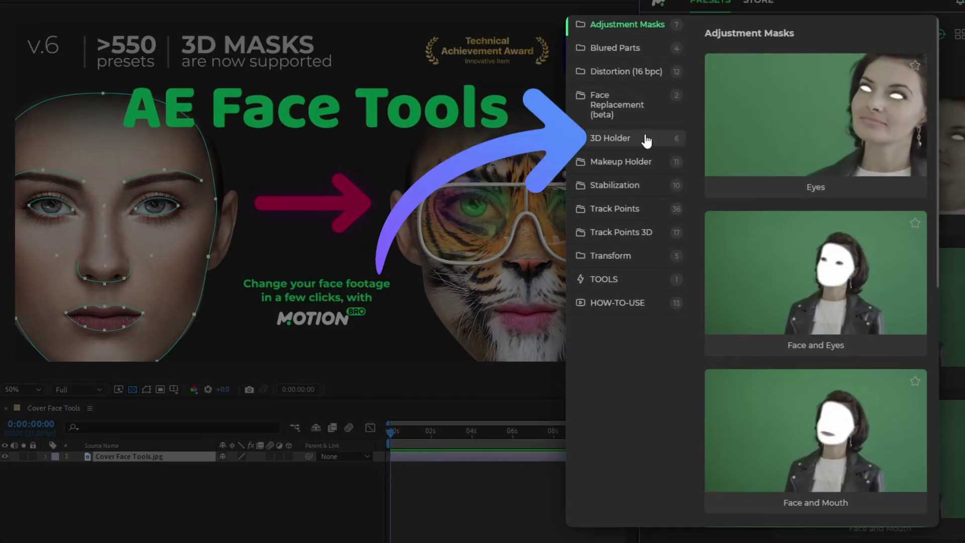
click(647, 139)
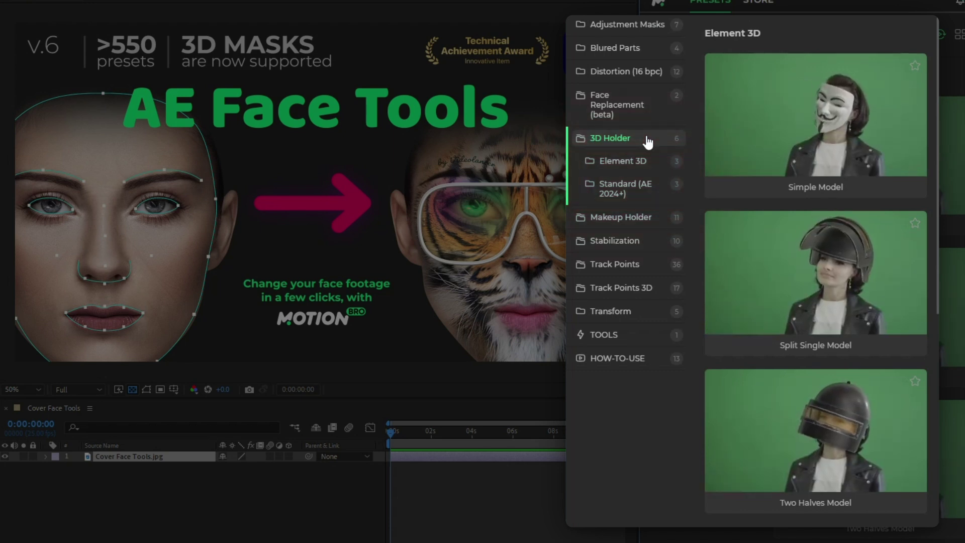
click(656, 161)
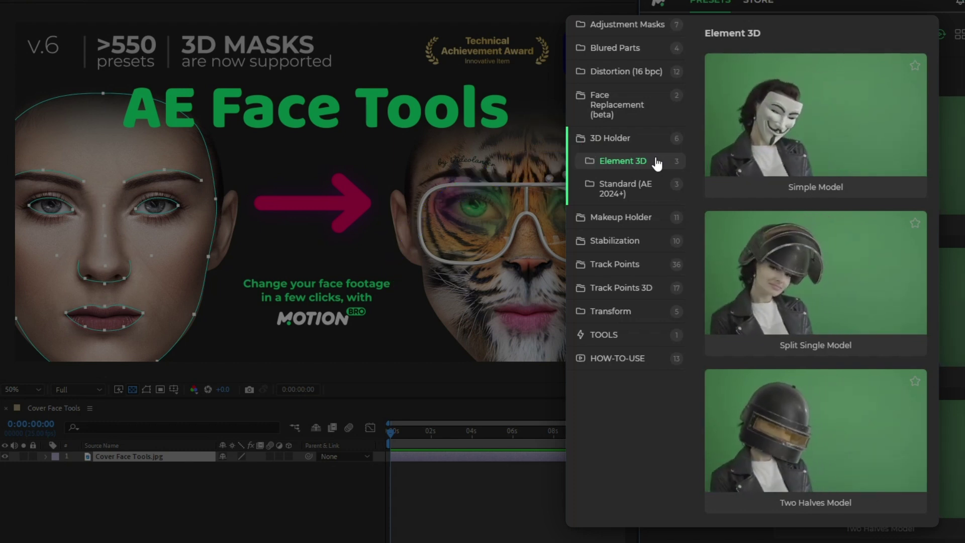
click(662, 195)
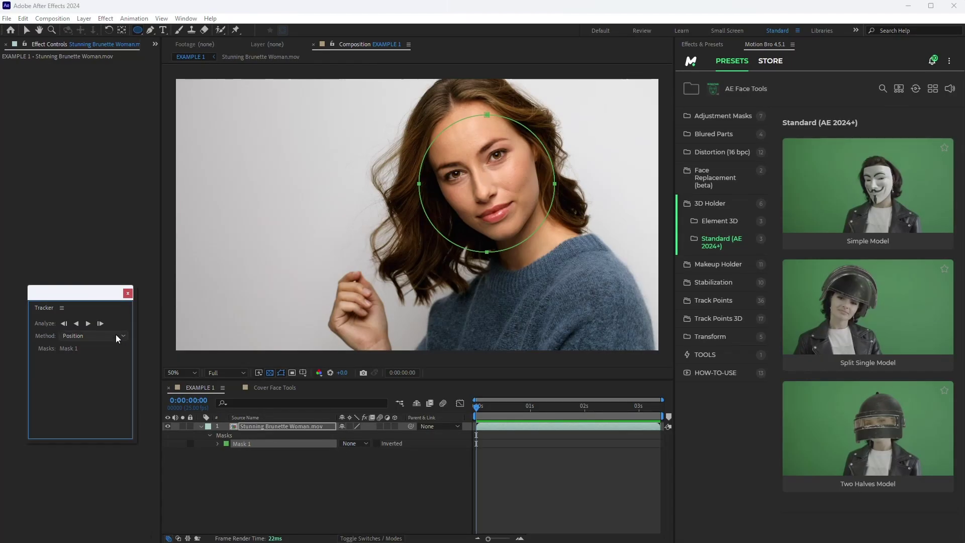
- Track Mask 1 forward through the footage using the Face Tracking (Detailed Features) method
click(115, 336)
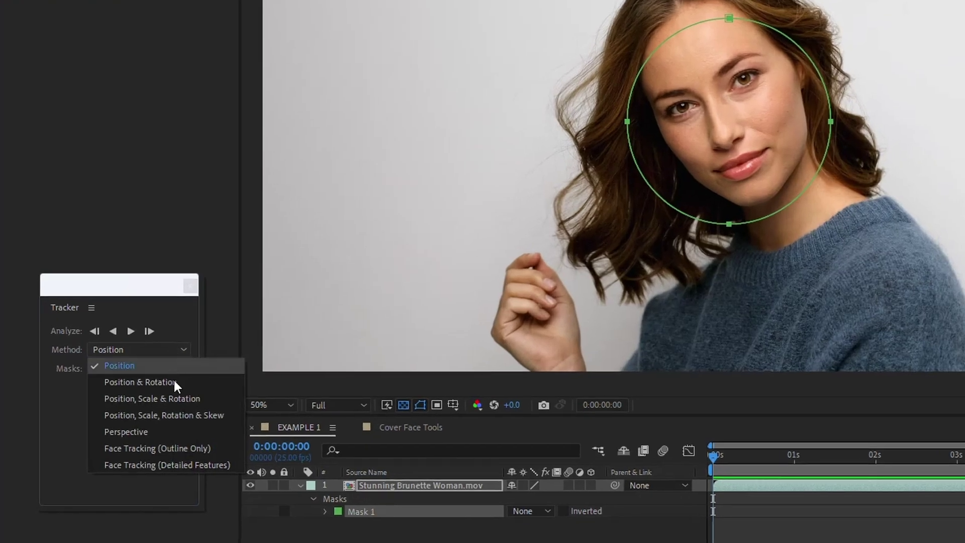
click(191, 465)
click(131, 331)
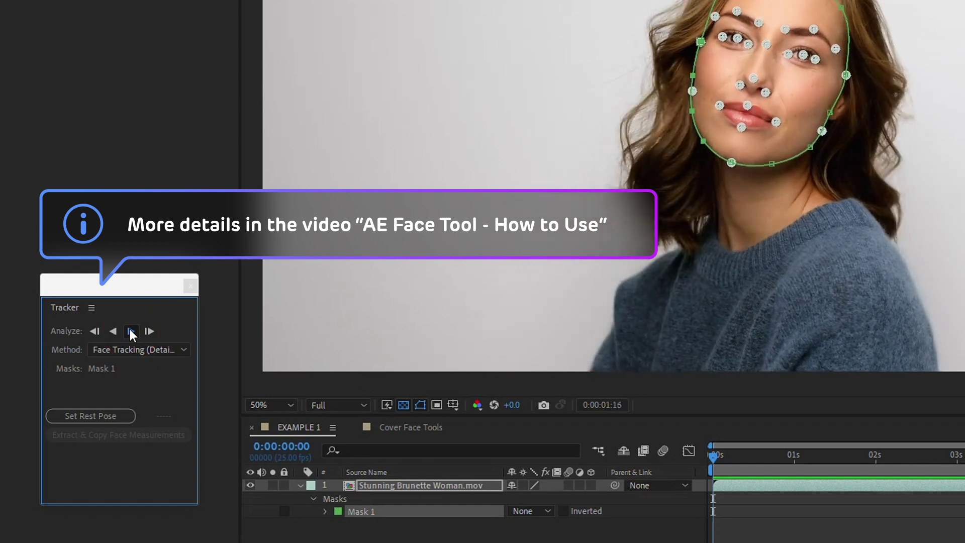
- Set the face's rest pose at 0:00:01:06 and extract the face measurements
drag(719, 460, 816, 489)
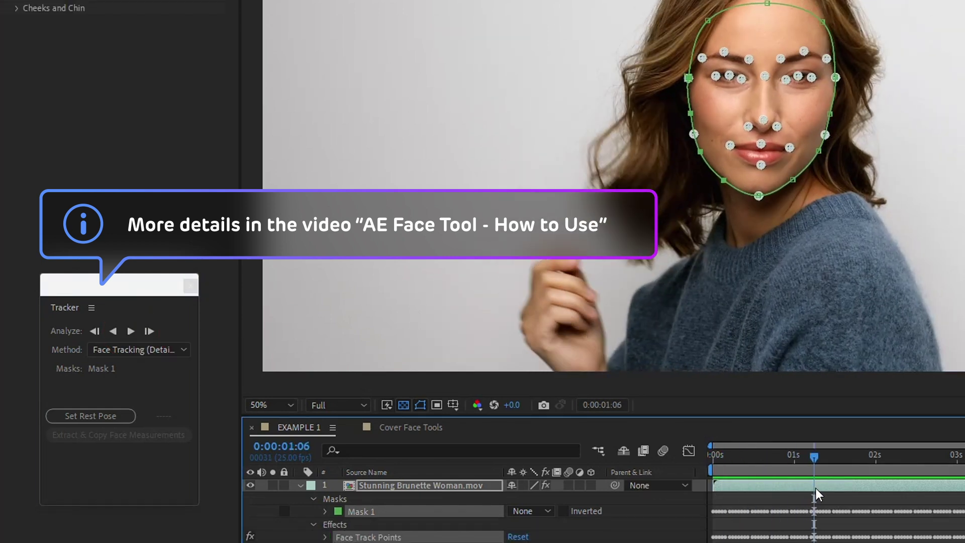
click(104, 415)
click(116, 434)
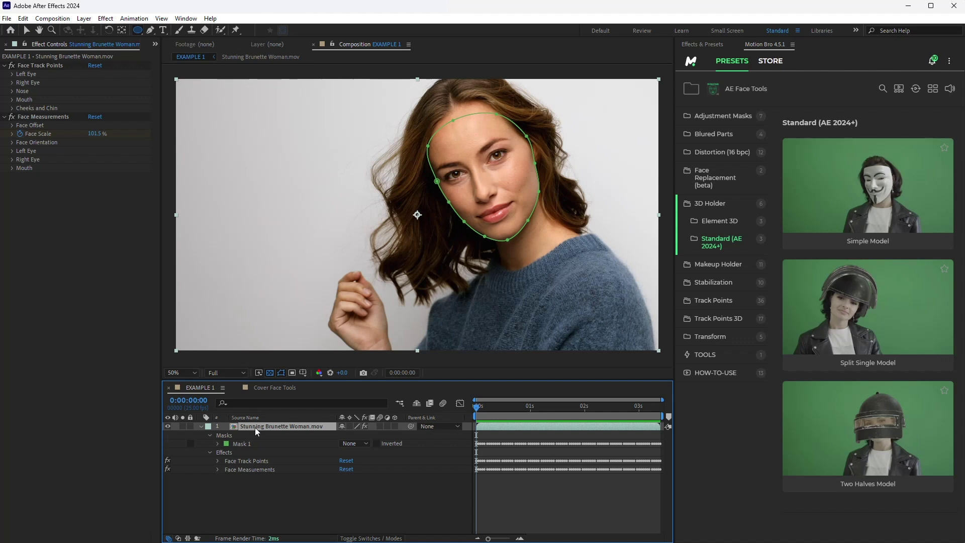
- Apply the Simple Model preset to the tracked Stunning Brunette Woman.mov layer
click(862, 244)
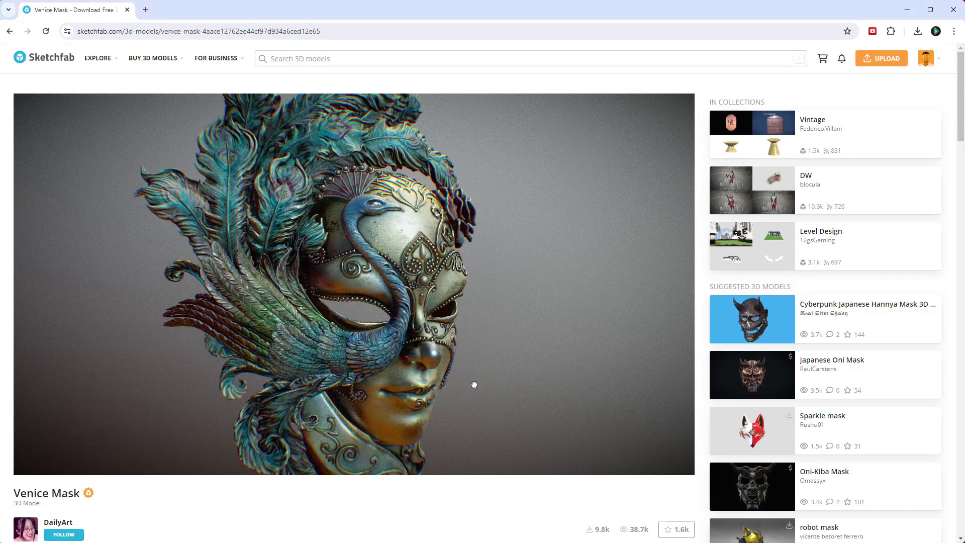
- Download the Venice Mask 3D model from Sketchfab and import Venice Mask.glb into the After Effects project
mouse_move(474, 383)
mouse_down()
mouse_move(431, 383)
mouse_move(493, 338)
mouse_move(498, 403)
mouse_up()
scroll(501, 506, down, 5)
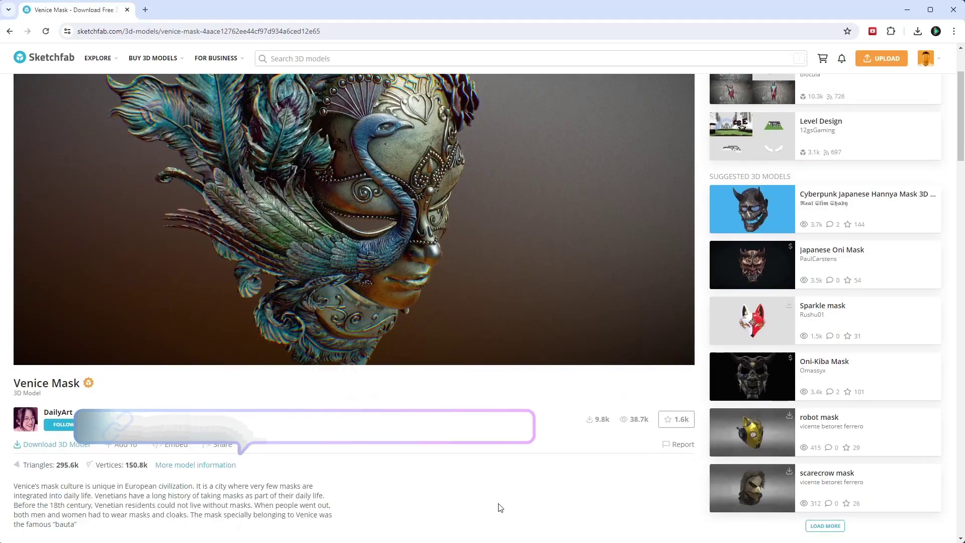
click(66, 303)
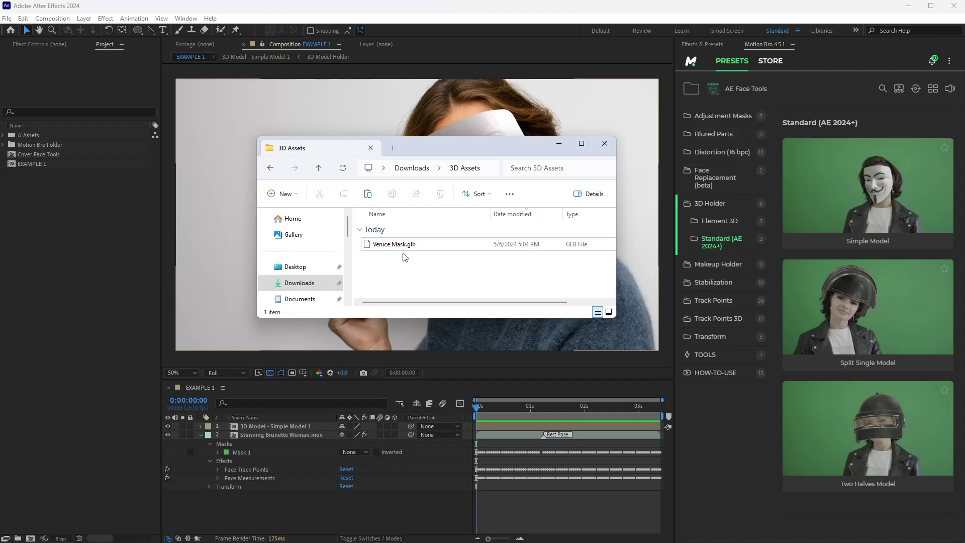
drag(274, 244, 50, 210)
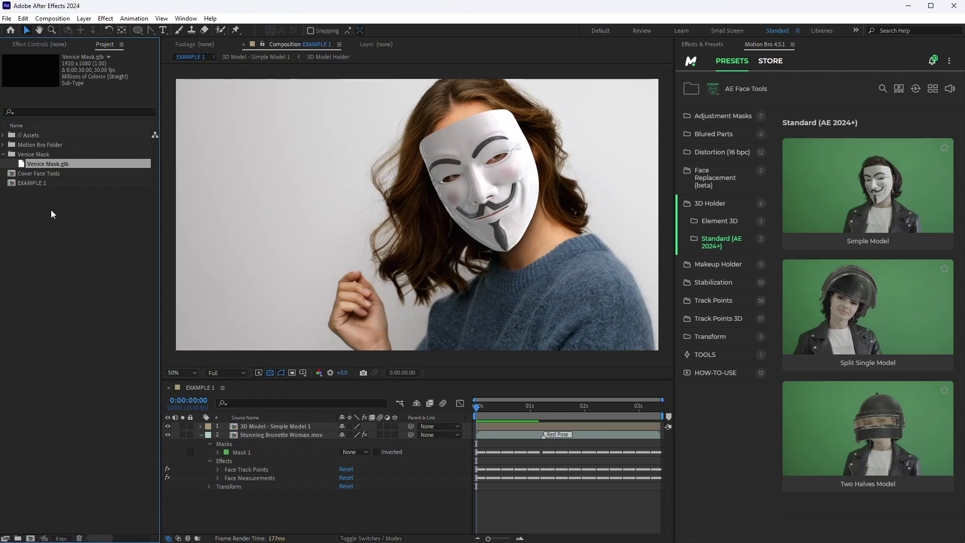
- Inside the nested 3D Model Holder composition, delete the Guy Fawkes Mask.glb layer and add Venice Mask.glb in its place
double_click(252, 429)
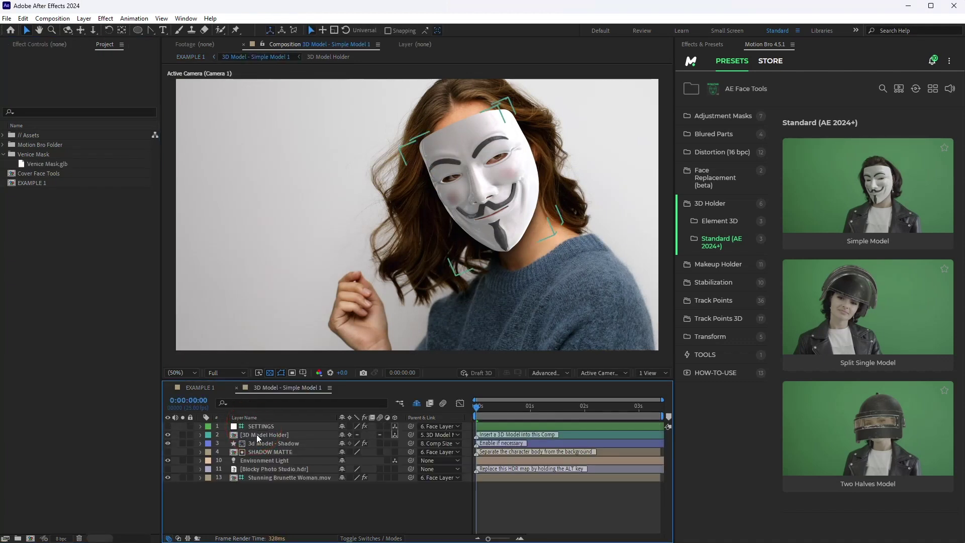
double_click(257, 435)
click(261, 427)
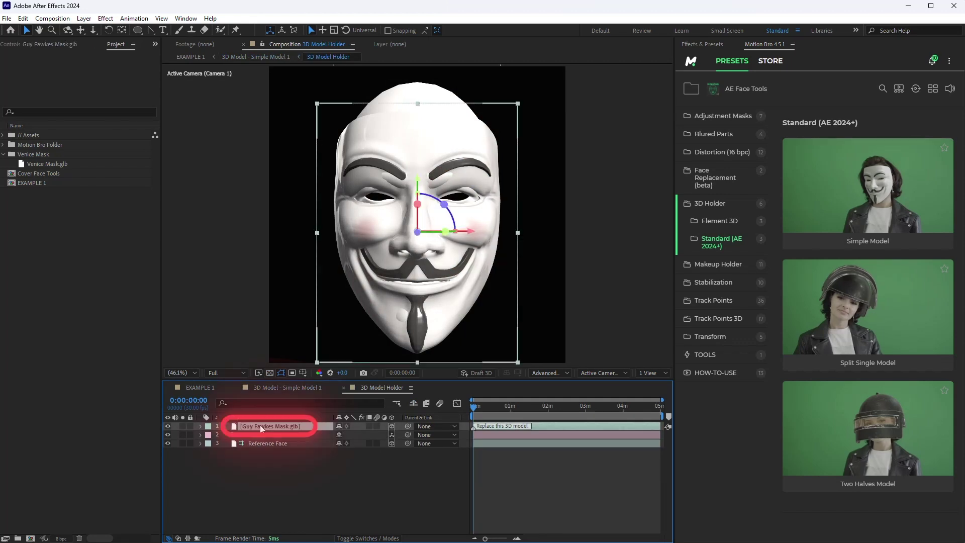
key(Delete)
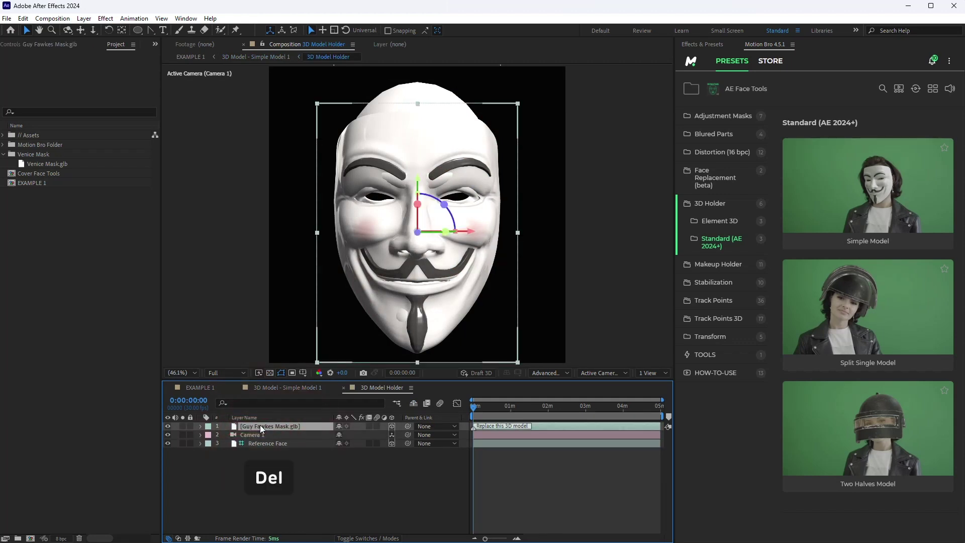
drag(58, 164, 257, 423)
click(507, 346)
- Adjust the Venice Mask layer's scale, anchor point and position to fit it over the reference face
key(s)
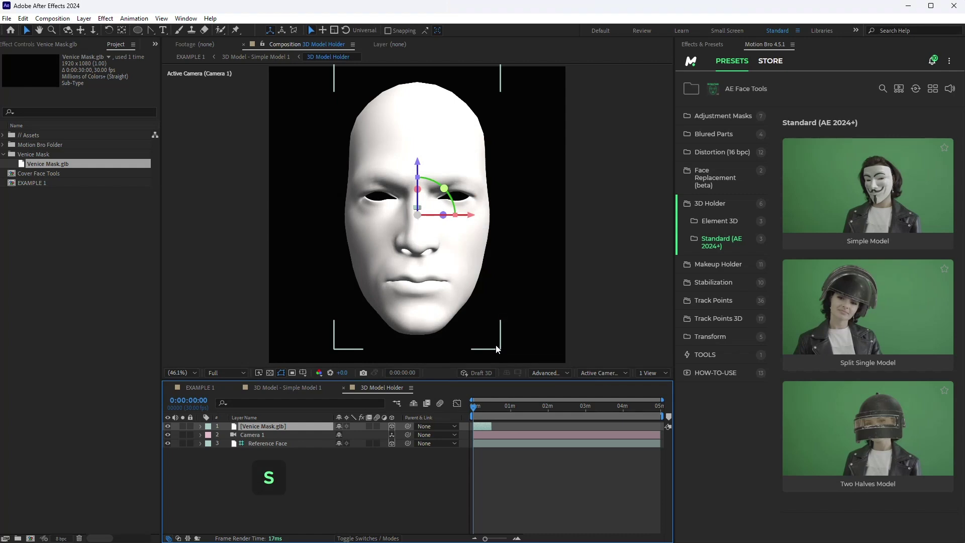
key(a)
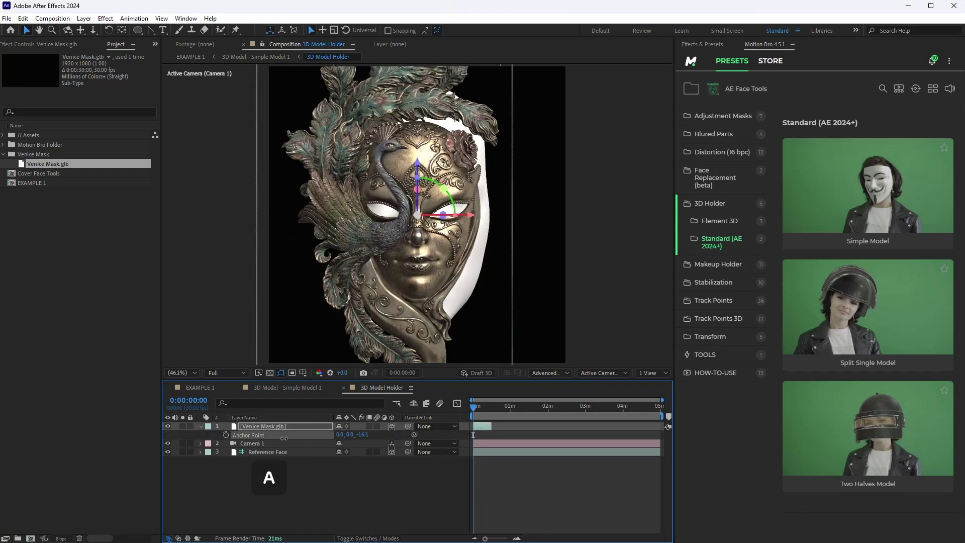
drag(416, 158, 383, 146)
- In the 3D Model - Simple Model 1 composition, fine-tune the 3D Model Holder layer's position and size on the woman's face
click(280, 390)
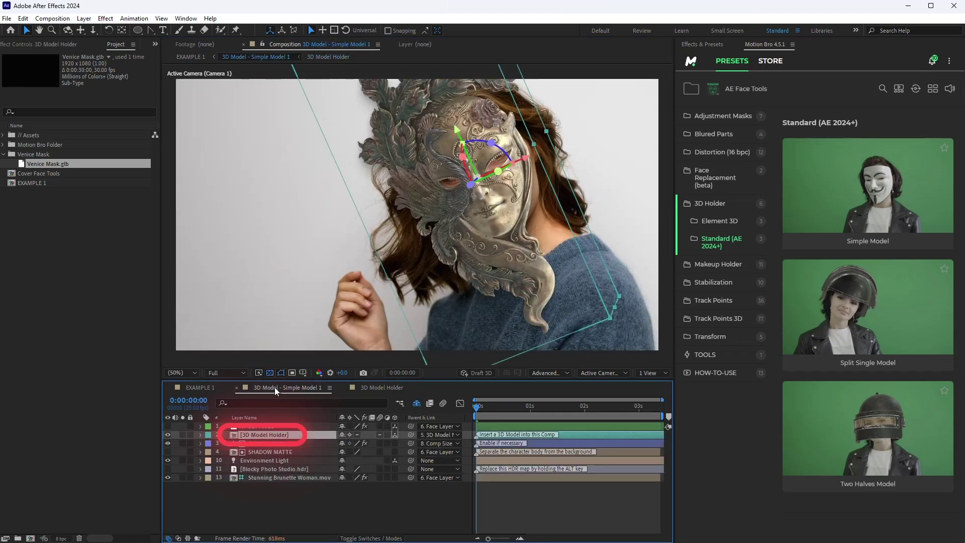
drag(456, 130, 454, 128)
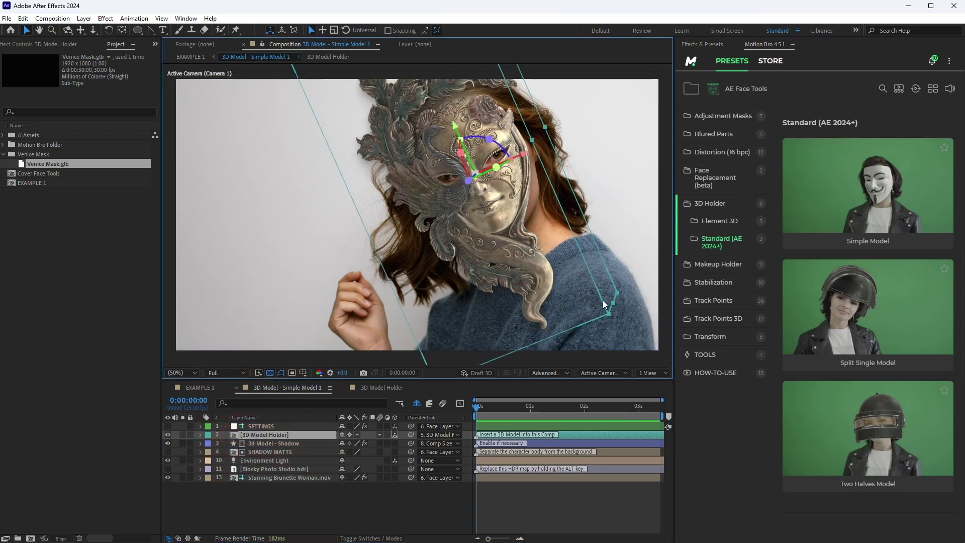
drag(616, 305, 616, 309)
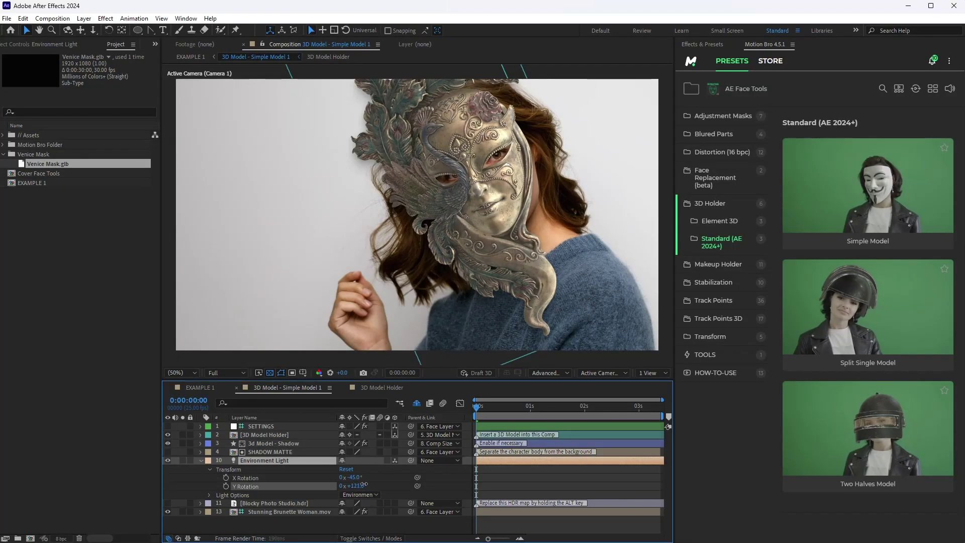
- Set the Environment Light's Y Rotation to 1x+261° and open the Blocky Photo Studio.hdr layer
drag(364, 484, 611, 479)
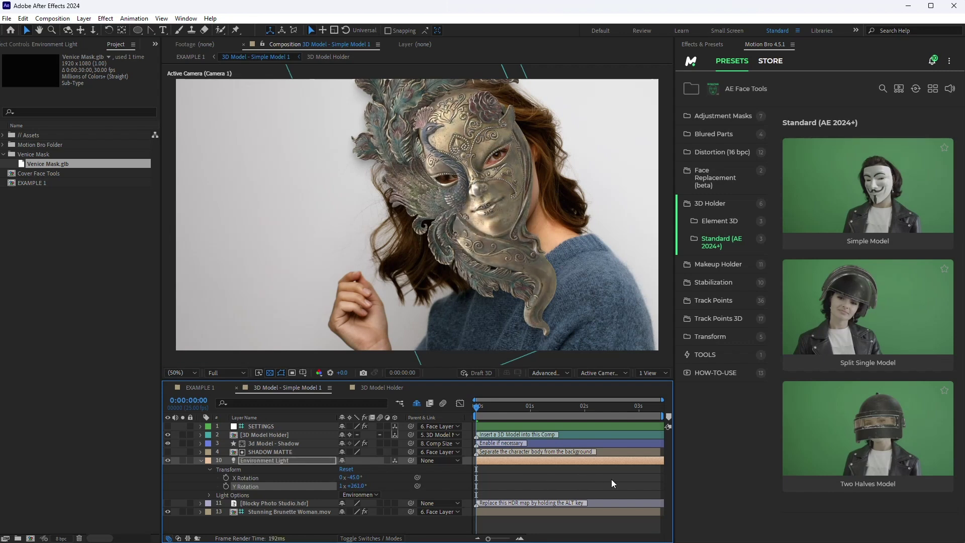
double_click(299, 505)
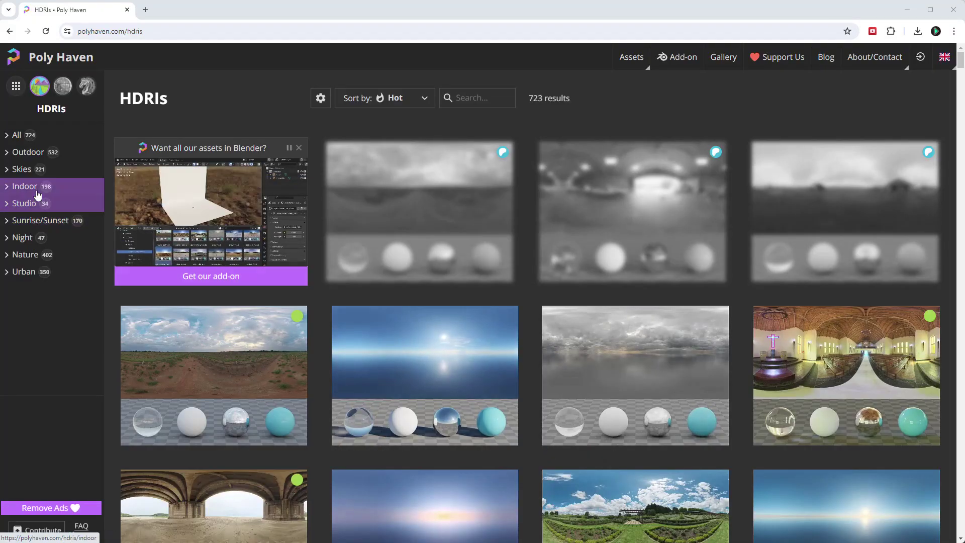
- Download an indoor empty-room HDRI from Poly Haven at 4K in HDR format
click(37, 195)
scroll(474, 314, down, 2)
click(252, 276)
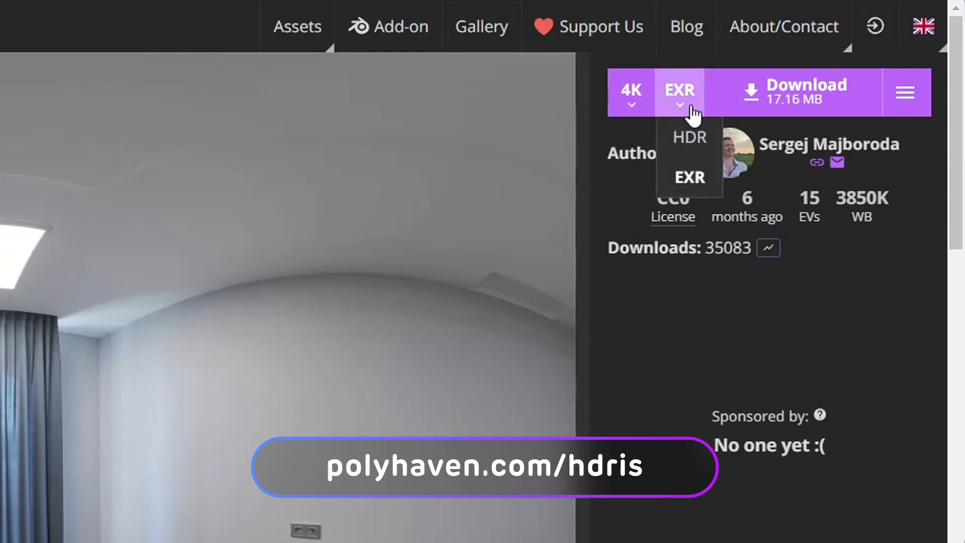
click(698, 136)
click(817, 105)
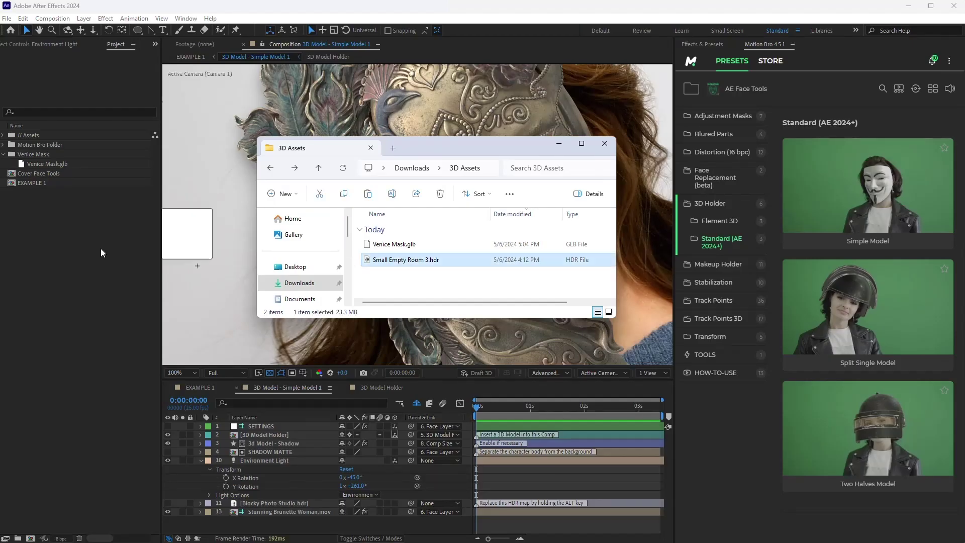
- Import Small Empty Room 3.hdr into the After Effects project and replace the Blocky Photo Studio.hdr layer with it
drag(100, 248, 44, 243)
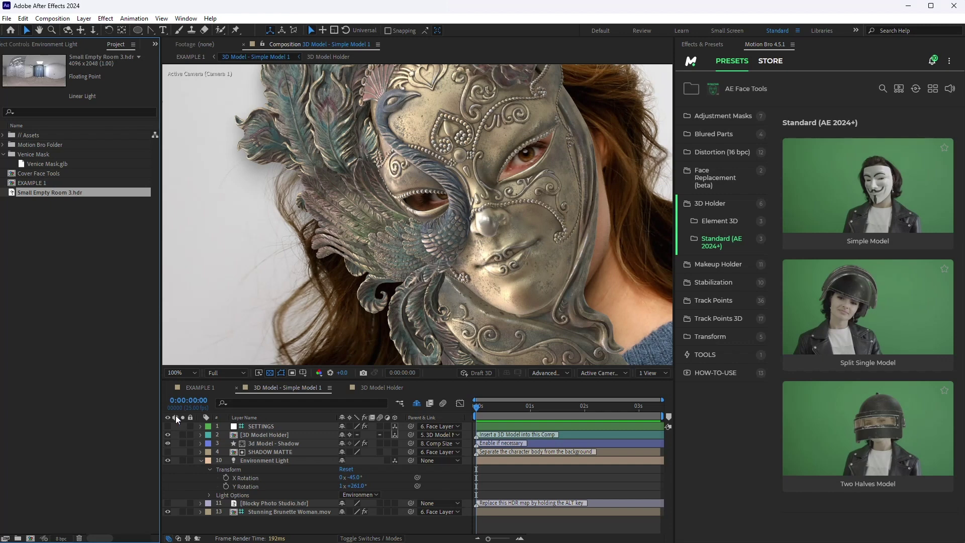
drag(278, 441, 300, 505)
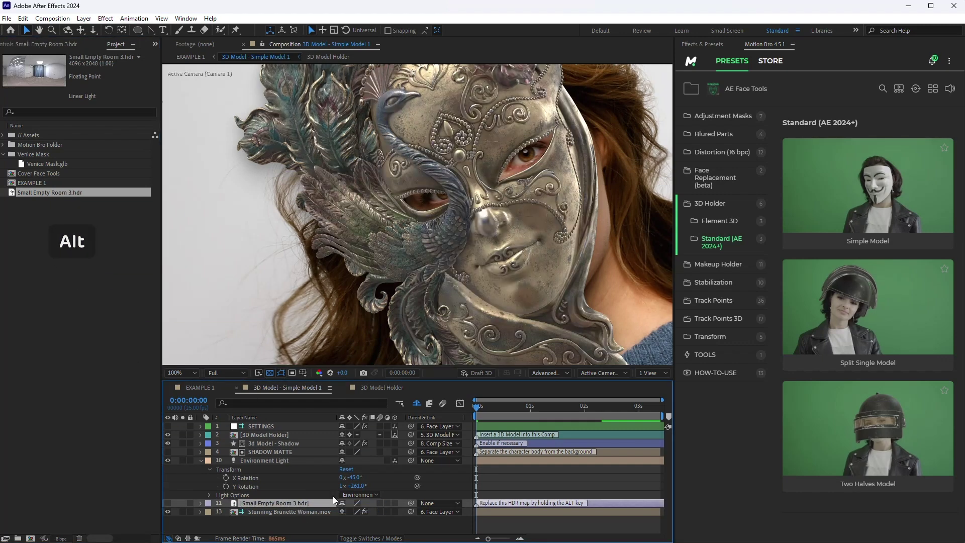
- Set the Environment Light's X Rotation to +56°, Y Rotation to 2x+160° and Intensity to 83%
mouse_move(357, 486)
mouse_down()
mouse_move(486, 486)
mouse_move(377, 477)
mouse_move(401, 478)
mouse_up()
click(210, 496)
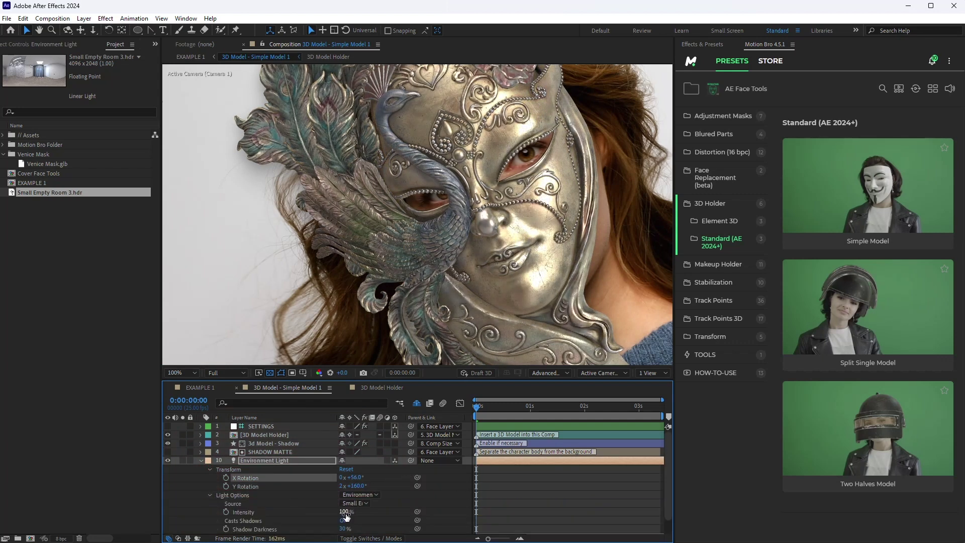
drag(346, 512, 338, 512)
click(323, 509)
- Compare the mask with and without the 3d Model - Shadow layer, and display that layer's drop shadow effects
click(167, 443)
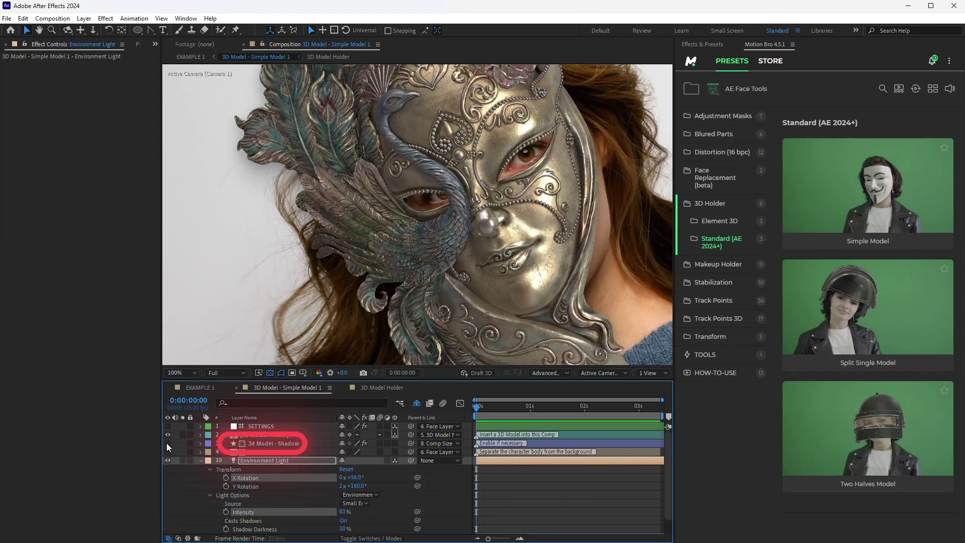
click(167, 442)
click(267, 444)
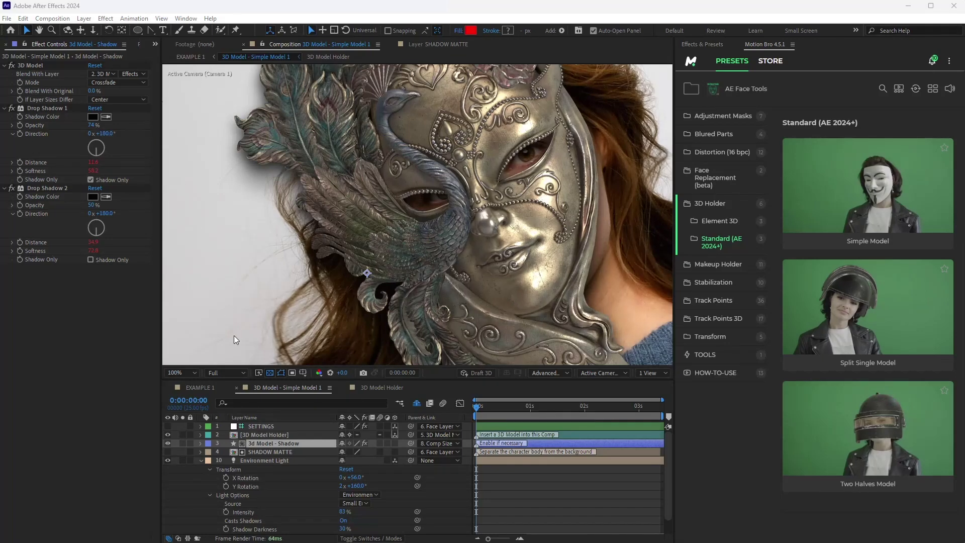
- Open the SHADOW MATTE layer in its own viewer and apply the Extract keying effect to it
alt+double_click(276, 452)
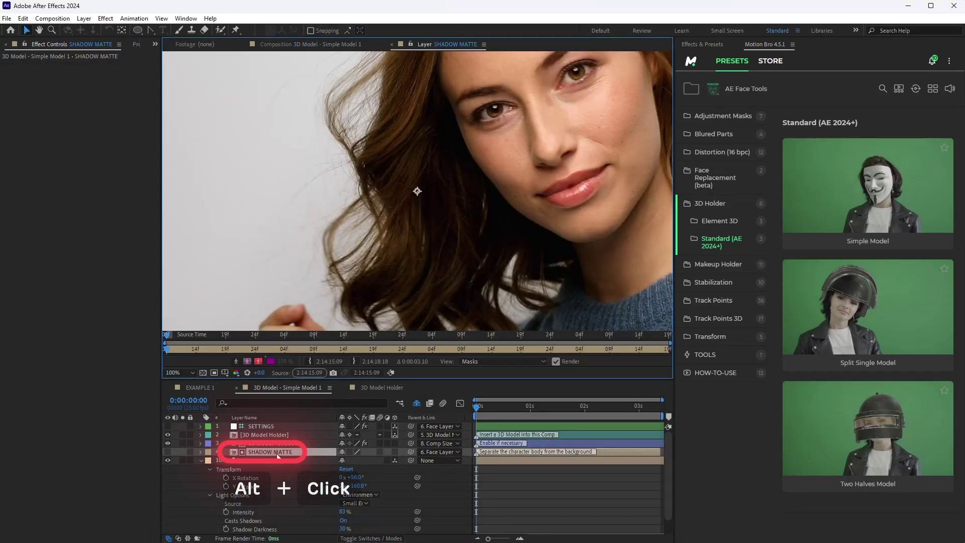
click(106, 18)
mouse_move(156, 212)
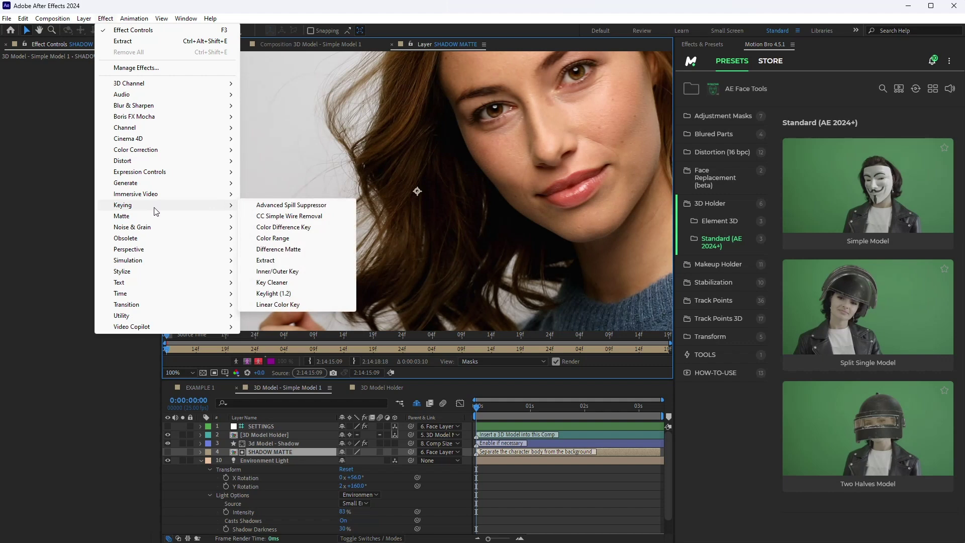
click(265, 260)
- Set the Extract effect's Black Point to 217 and Black Softness to 98, with Invert enabled
drag(87, 123, 132, 122)
click(90, 180)
drag(90, 163, 137, 162)
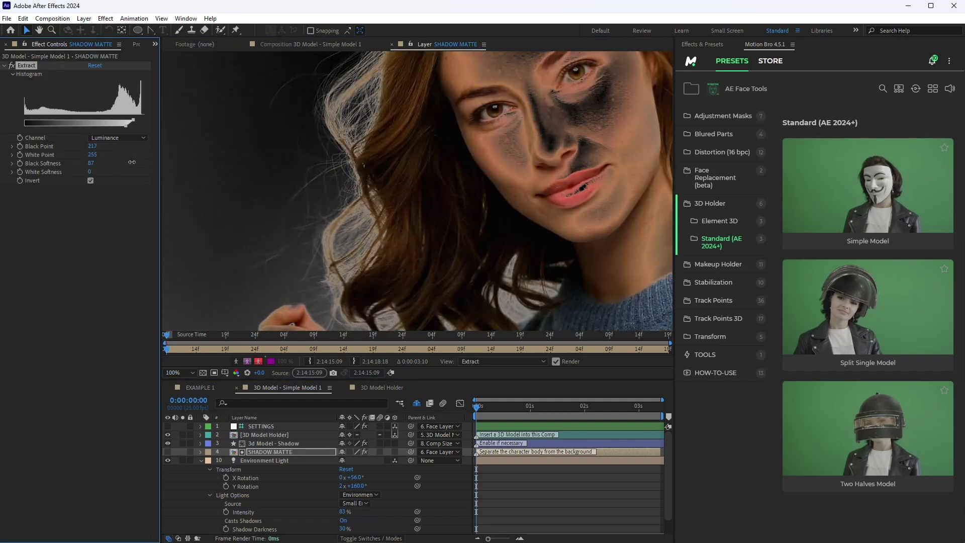
- Return to the 3D Model - Simple Model 1 composition and compare it with the 3d Model - Shadow layer hidden and shown
click(285, 45)
click(168, 444)
click(167, 445)
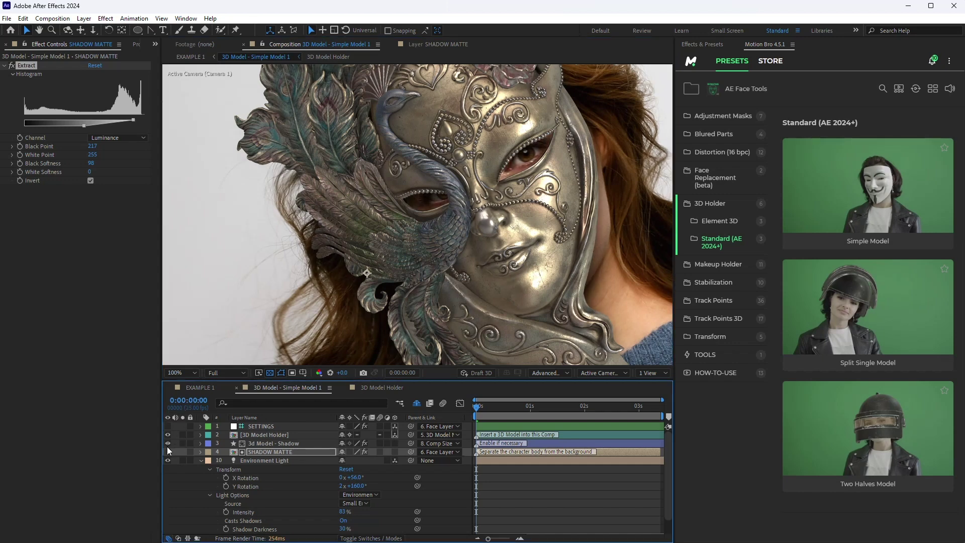
- In EXAMPLE 1, apply the Curves effect to the 3D Model - Simple Model 1 layer and shape it as a contrast-boosting S-curve
click(168, 445)
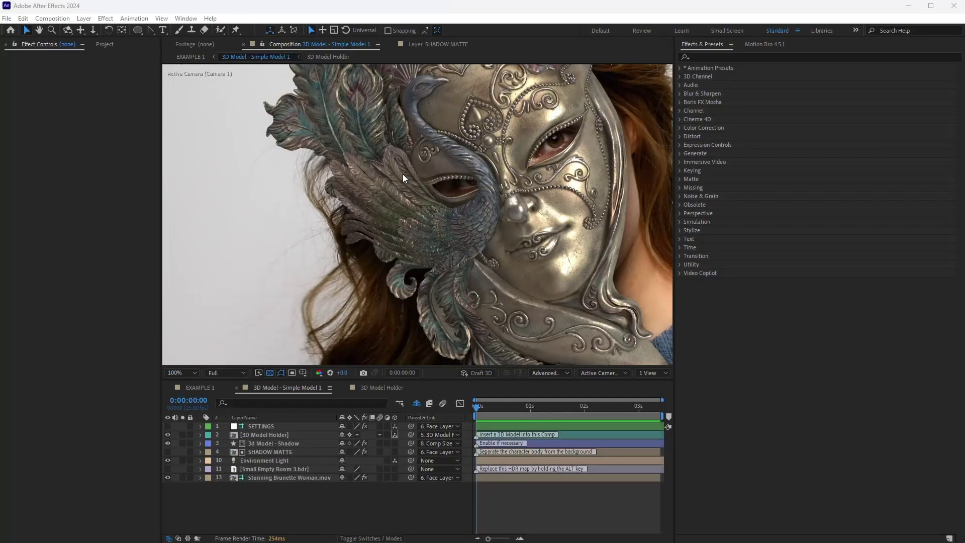
click(196, 58)
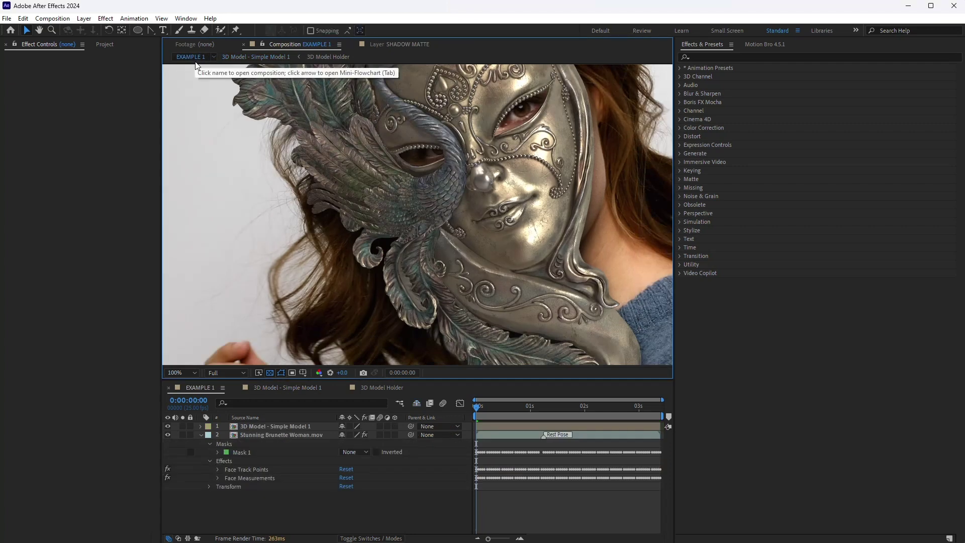
click(262, 427)
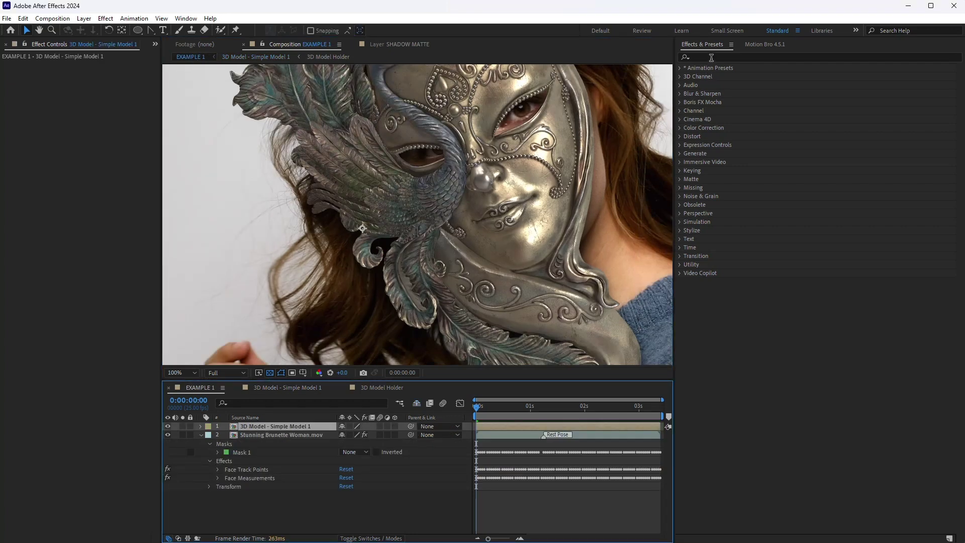
click(712, 58)
text(curv)
drag(713, 116, 393, 150)
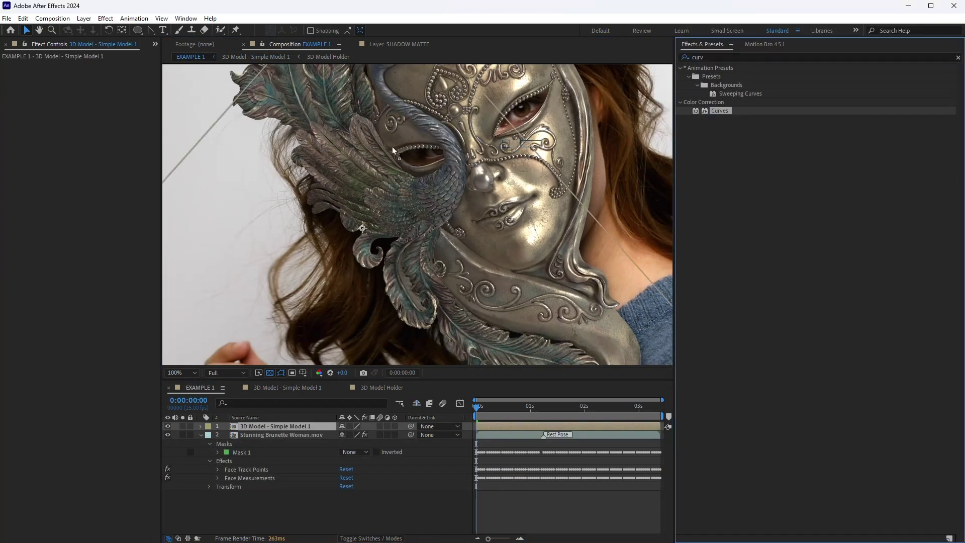
drag(102, 113, 105, 131)
drag(55, 196, 54, 201)
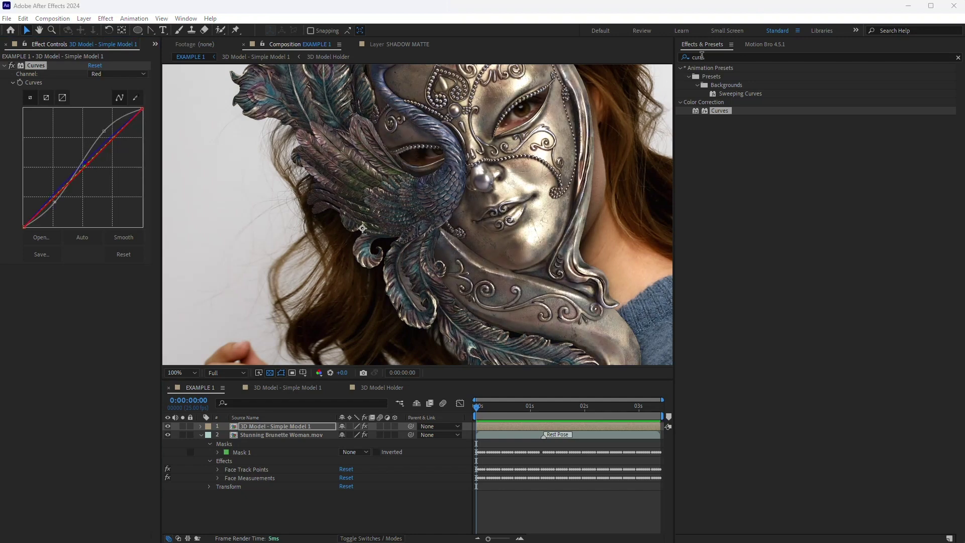
- Add the Noise and Fast Box Blur effects below Curves on the 3D Model - Simple Model 1 layer
double_click(702, 56)
text(noi)
drag(718, 145, 130, 300)
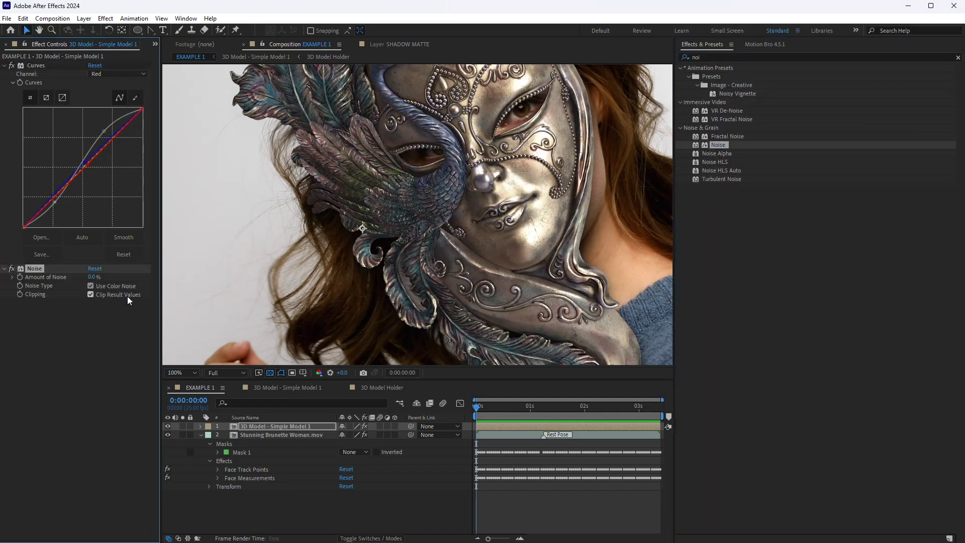
key(ctrl+f)
text(fas)
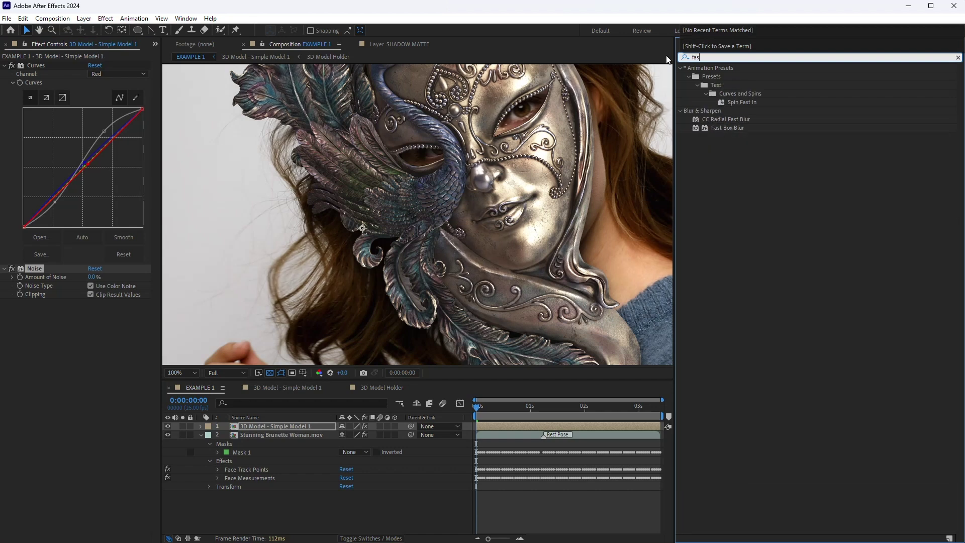
drag(728, 127, 97, 377)
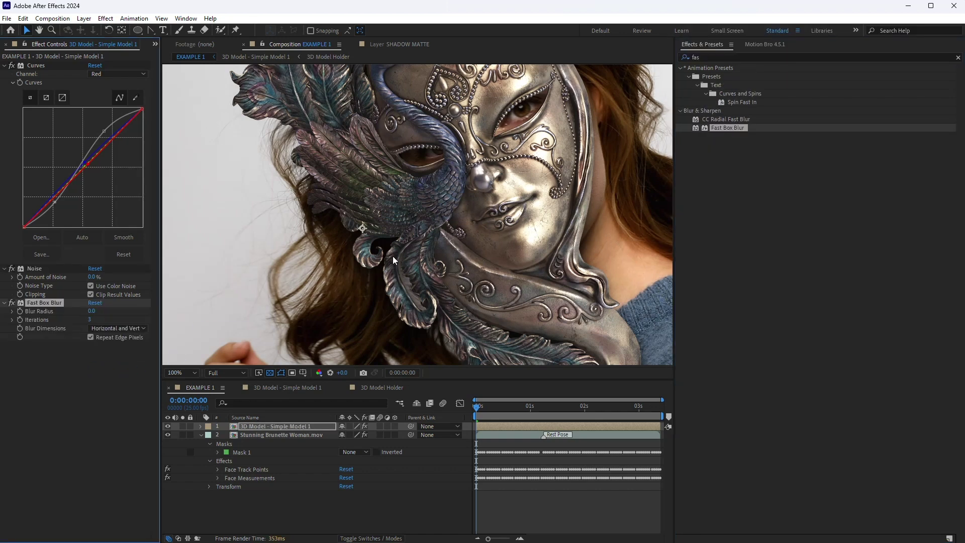
- Set the Fast Box Blur's Blur Radius to 0.1 while checking the mask texture up close
scroll(393, 256, up, 1)
scroll(535, 271, right, 5)
click(92, 311)
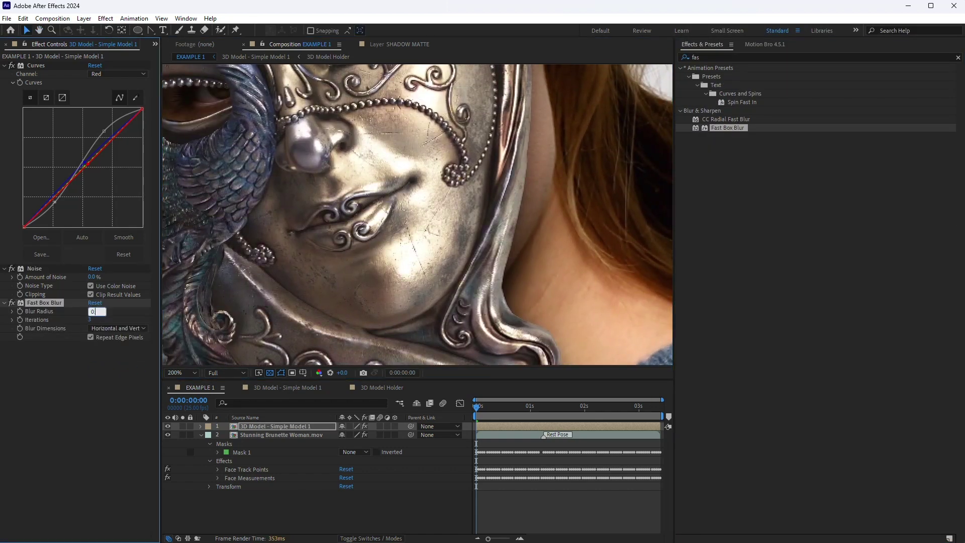
text(0.1)
key(Return)
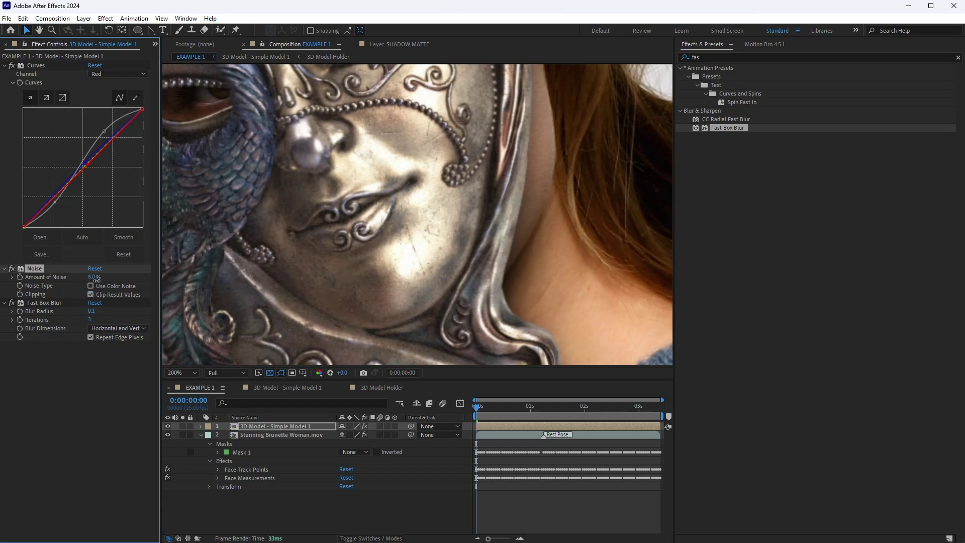
- Compare the footage's natural motion blur at 0:00:00:10 with the mask layer hidden and shown
key(slash)
click(167, 427)
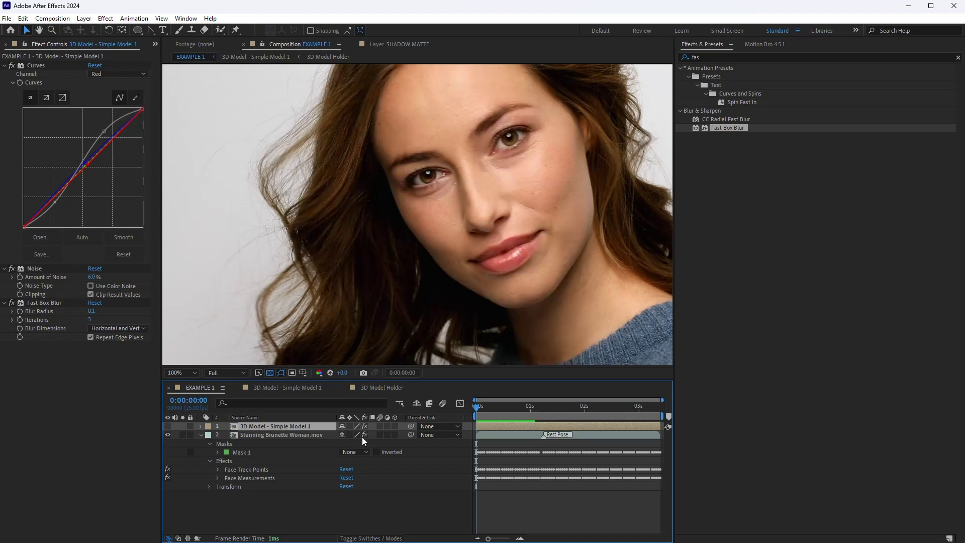
drag(479, 409, 498, 410)
scroll(475, 235, up, 2)
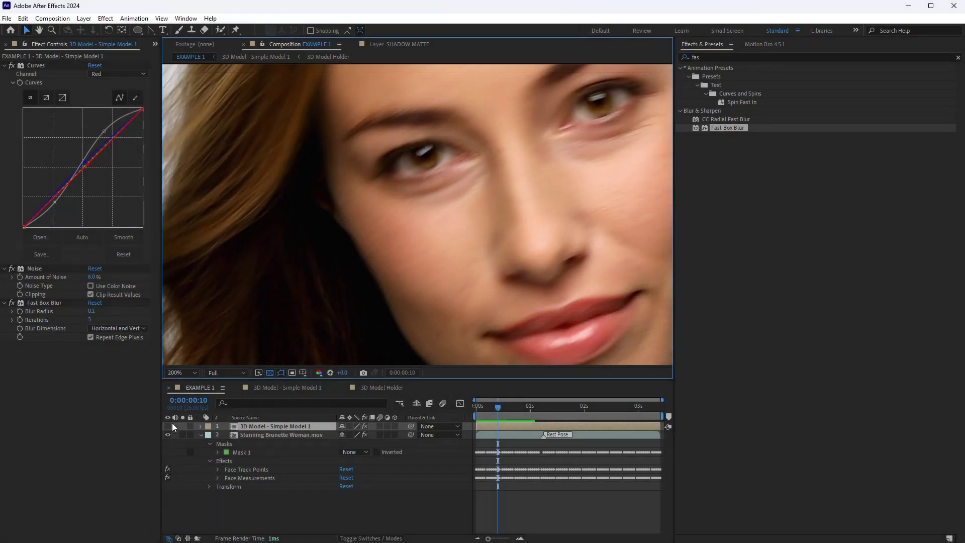
click(168, 427)
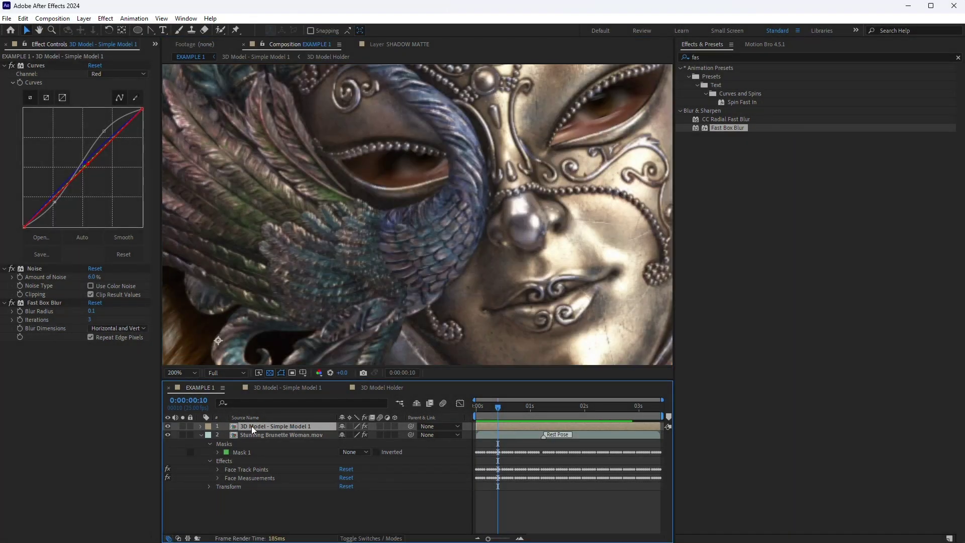
- Apply CC Force Motion Blur above Curves on the mask layer, with 16 Motion Blur Samples and a Shutter Angle of 90
click(735, 58)
key(BackSpace)
text(moti)
drag(732, 144, 122, 61)
click(93, 74)
text(16)
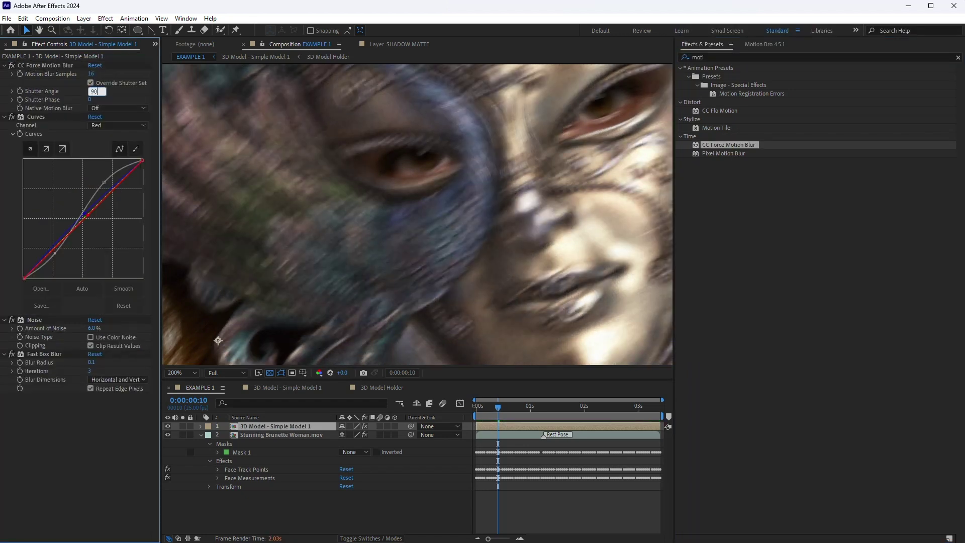
key(Return)
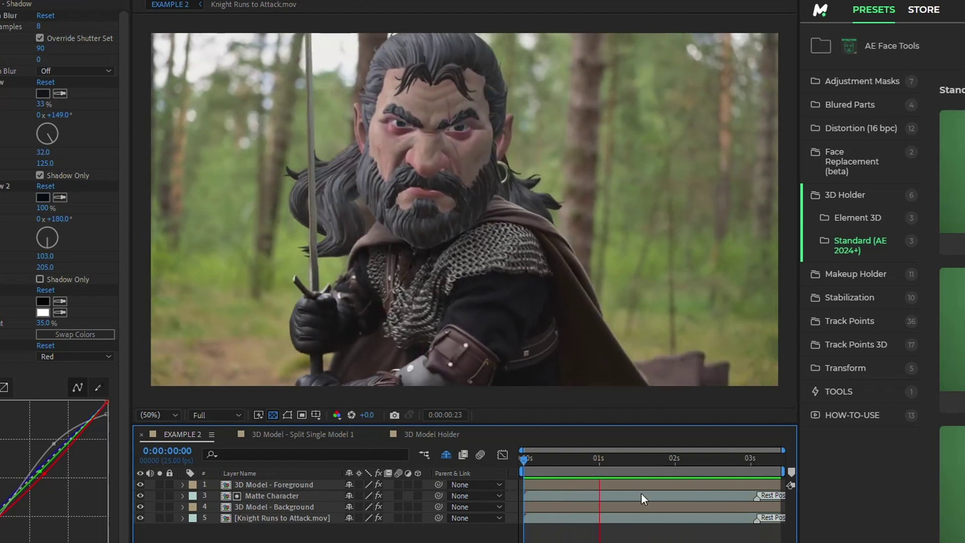
- At 0:00:01:12 in EXAMPLE 2, examine how the 3D Model - Foreground, Matte Character and 3D Model - Background layers stack by toggling their visibility
click(636, 464)
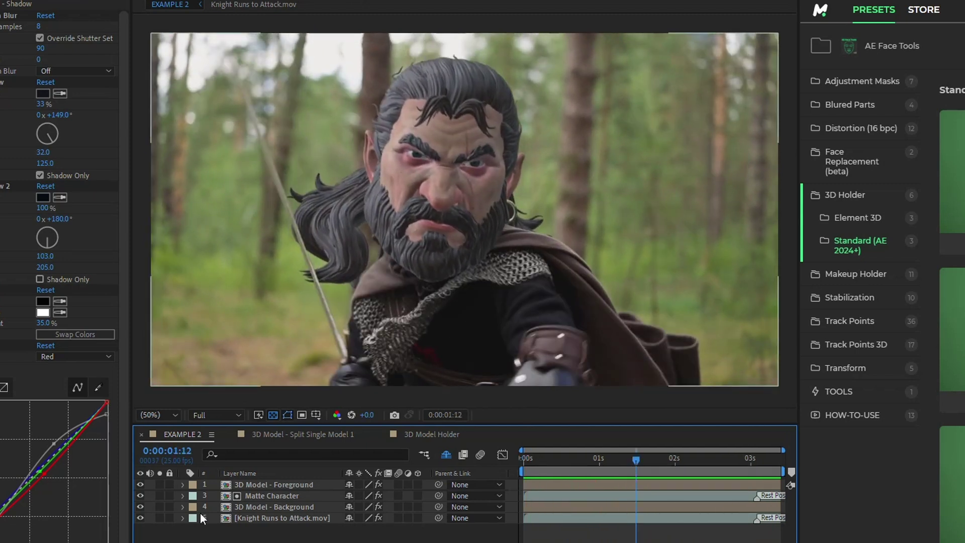
drag(141, 484, 141, 505)
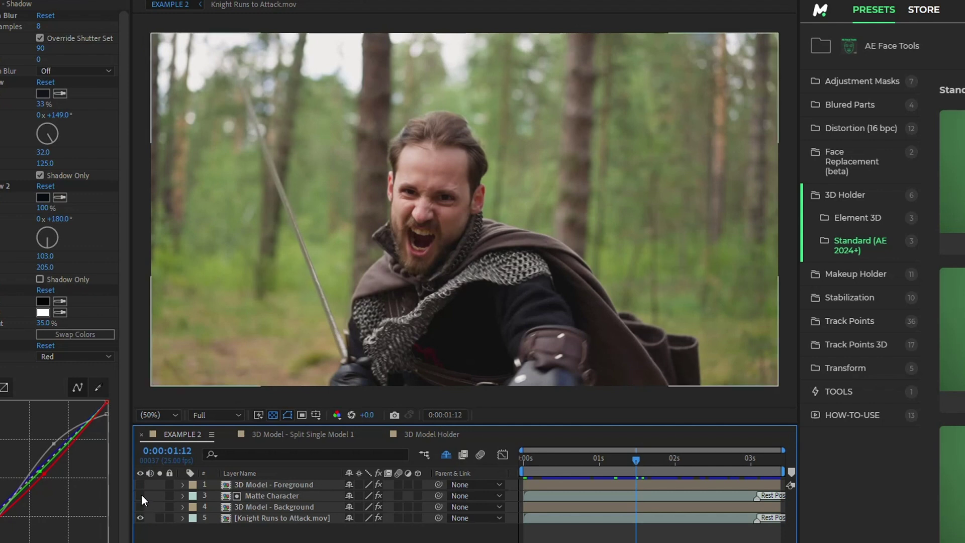
click(141, 485)
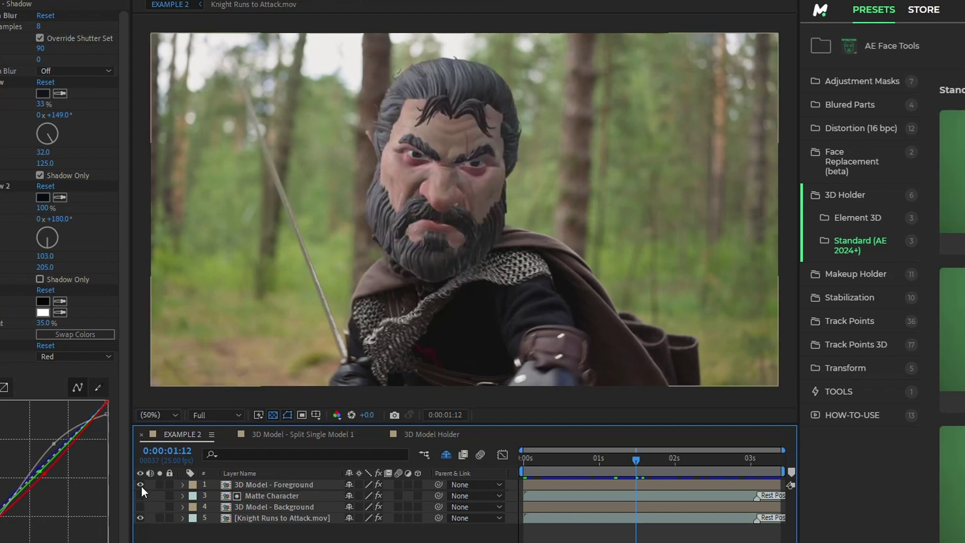
click(141, 485)
click(140, 496)
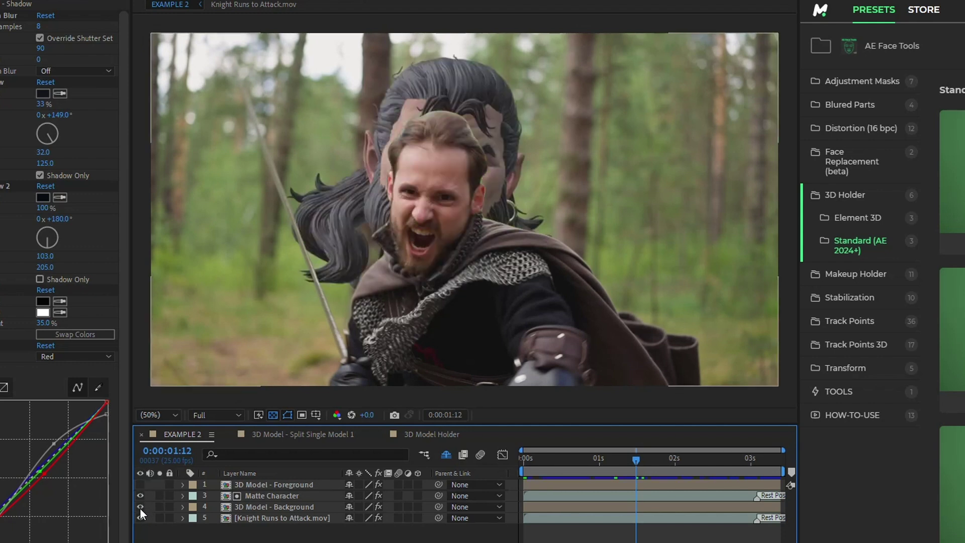
click(142, 484)
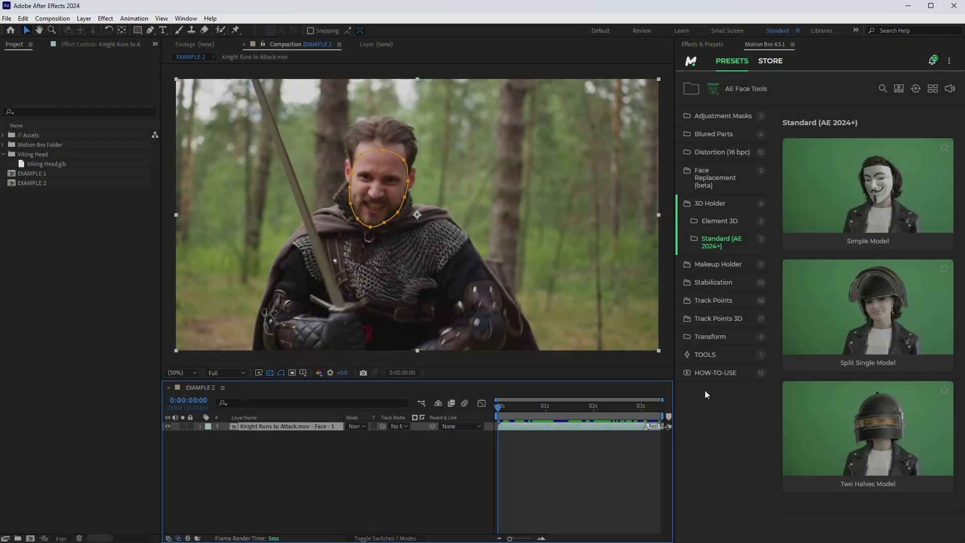
- Apply the Split Single Model preset to the knight footage and delete the placeholder helmet model inside its 3D Model Holder composition
click(868, 362)
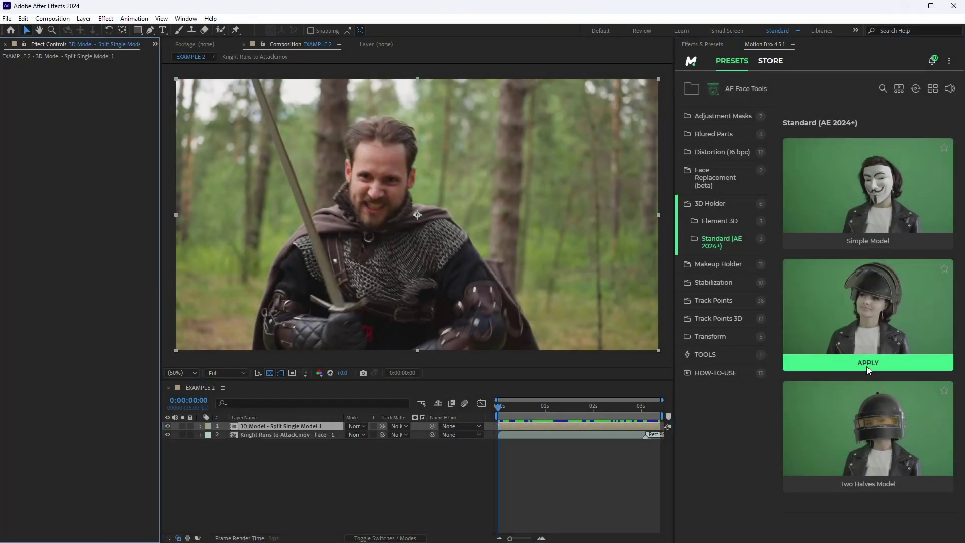
double_click(302, 426)
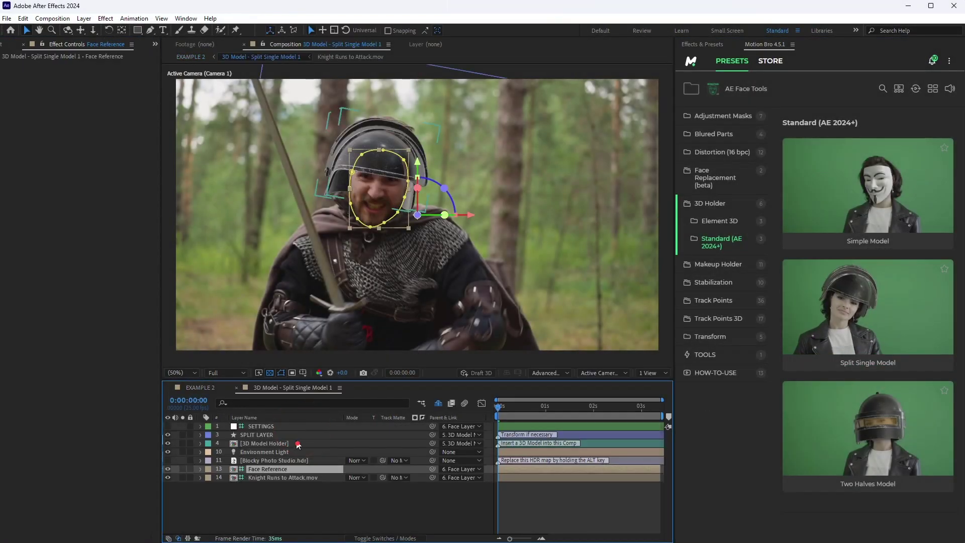
double_click(297, 440)
click(291, 428)
key(Delete)
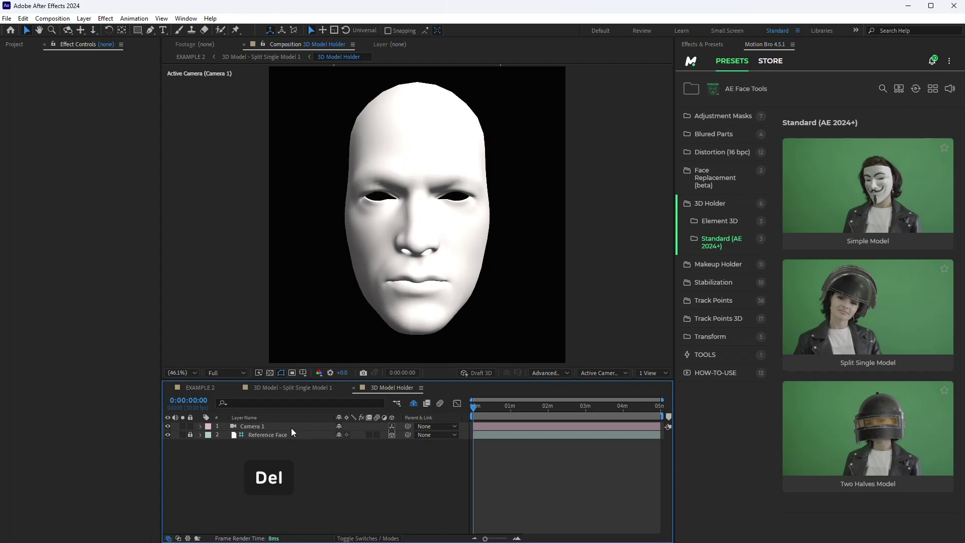
- Place Viking Head.glb in the 3D Model Holder composition, scale it to 74%, and switch to another 3D view for alignment
click(14, 45)
drag(50, 166, 261, 423)
key(s)
drag(352, 435, 339, 435)
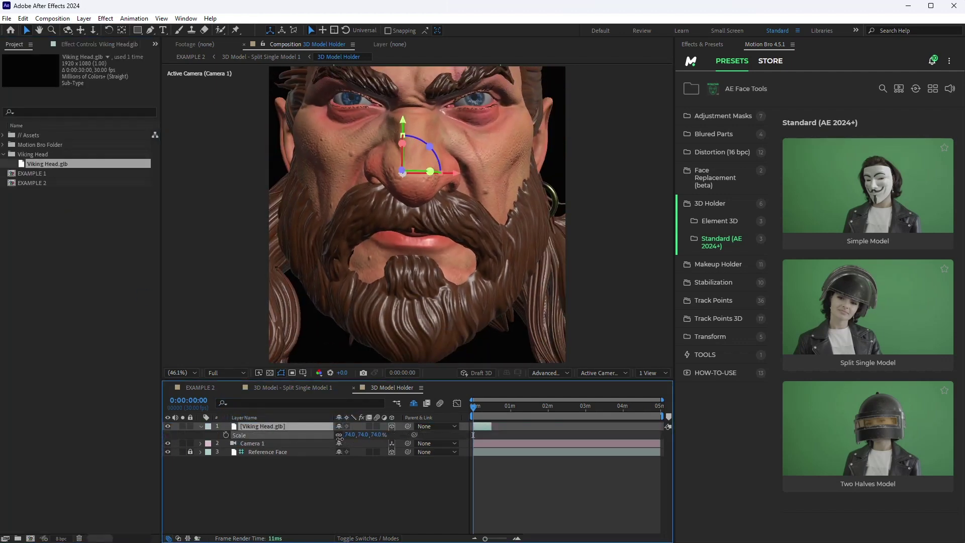
click(601, 372)
click(593, 402)
- In the 3D Model - Split Single Model 1 composition, enable Split Model on the SPLIT LAYER and adjust the layer's placement at the head
click(274, 57)
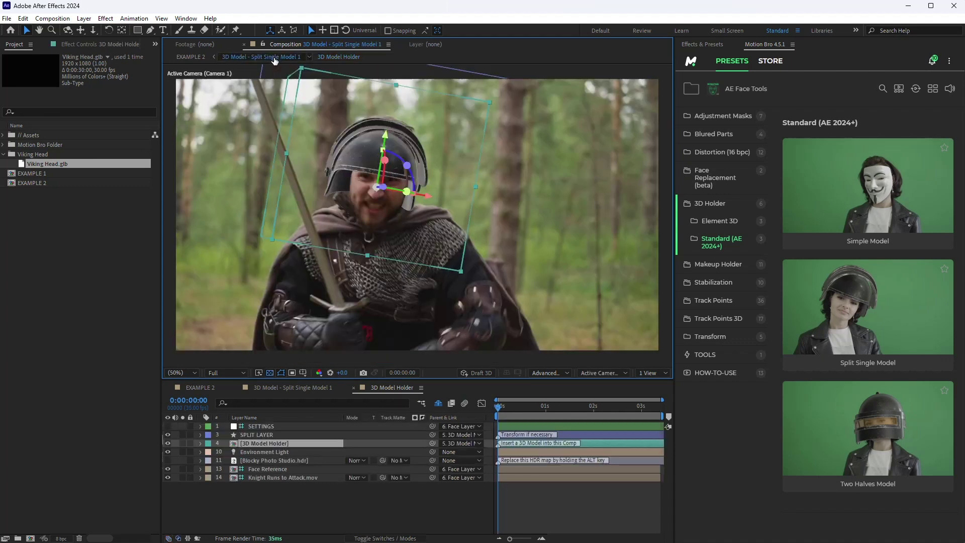
click(258, 434)
click(90, 108)
drag(402, 166, 378, 189)
- Inspect the split plane through the head in an orbited Custom View 1, using a 2 Views layout beside the active camera
click(601, 373)
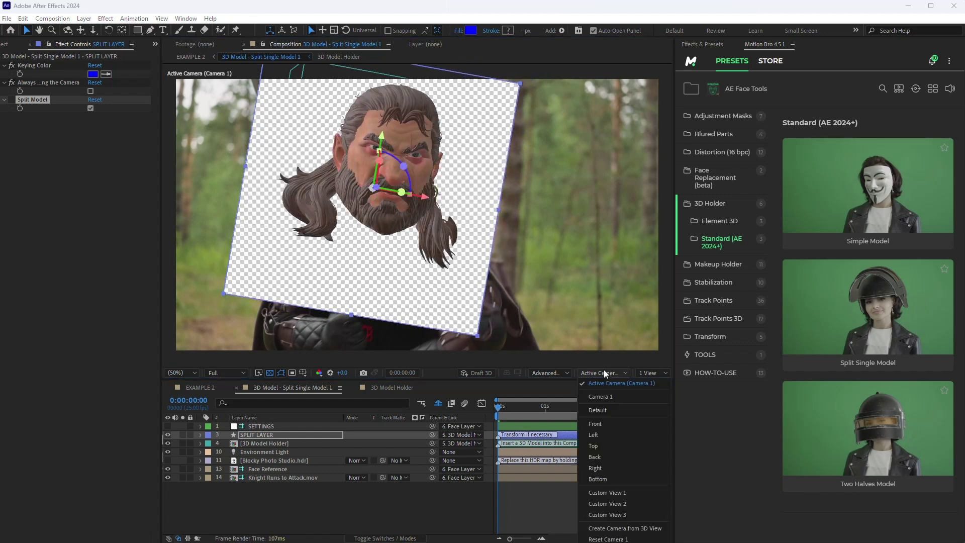
click(629, 489)
key(c)
drag(494, 235, 597, 324)
click(643, 373)
click(647, 393)
- Open the SPLIT LAYER's Keying Color and try a different colour for the split plane
click(93, 74)
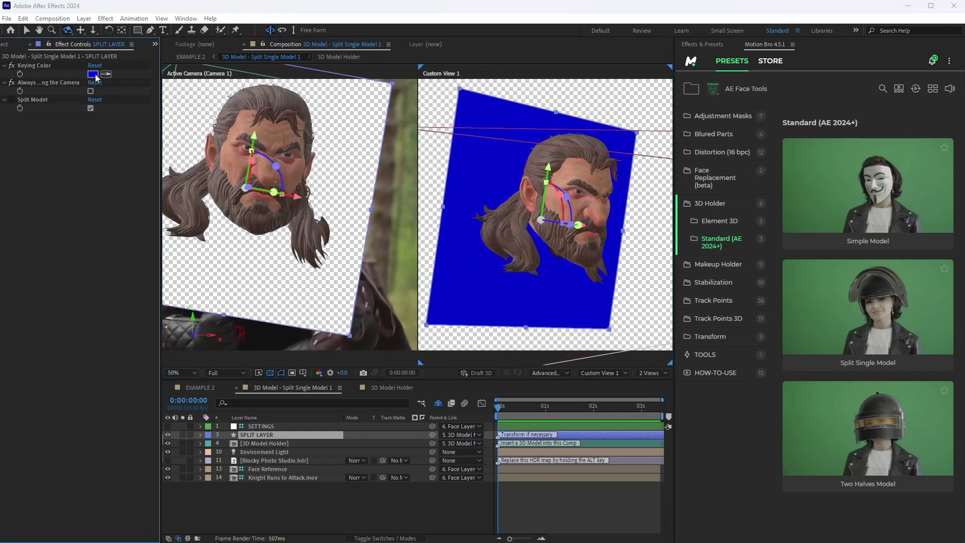
drag(192, 395, 196, 487)
click(268, 378)
- Restore a single view through Active Camera (Camera 1) and switch back to the Selection tool
click(656, 373)
click(658, 386)
click(618, 373)
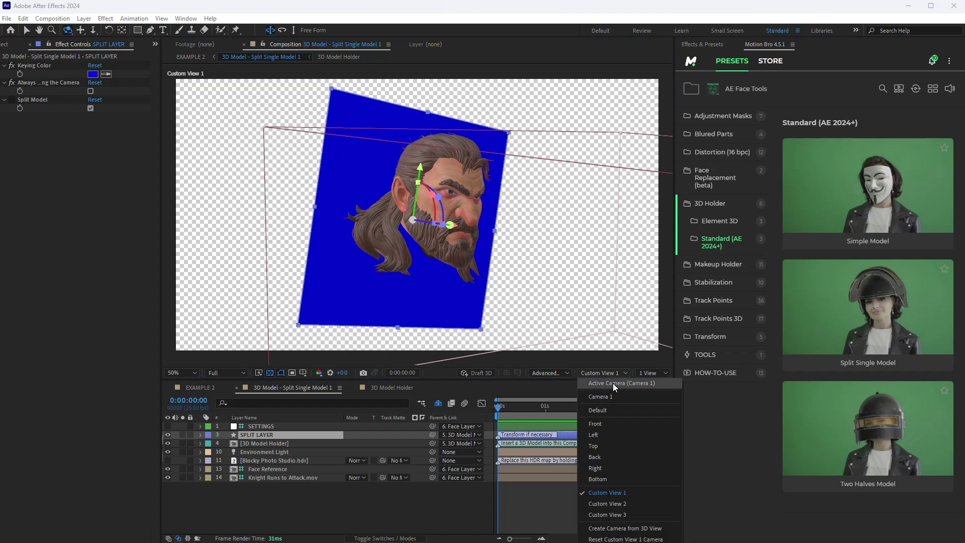
click(609, 391)
key(v)
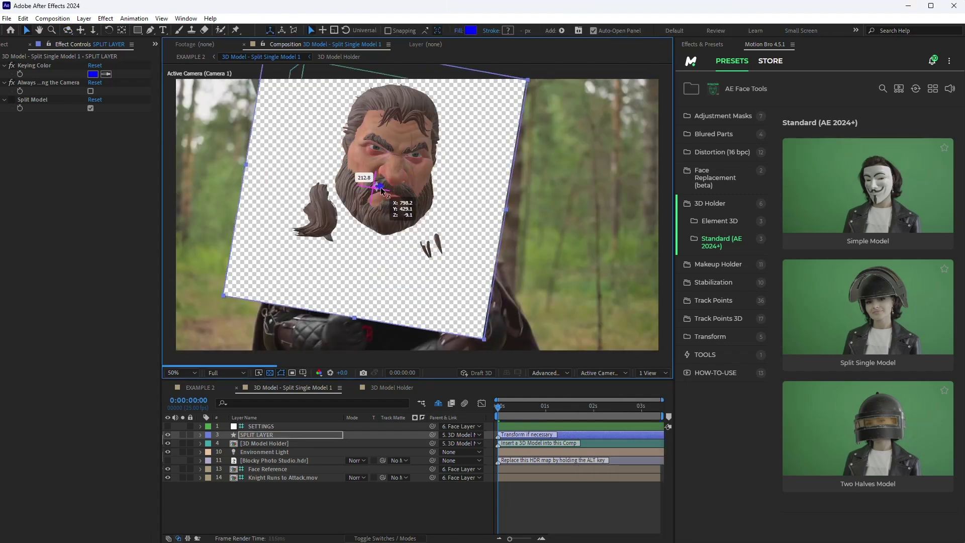
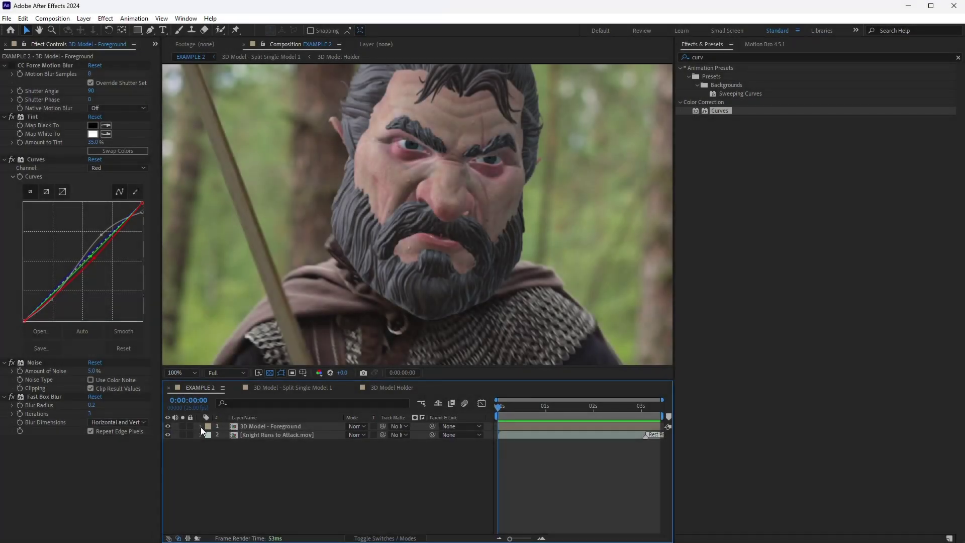
- Duplicate the Knight Runs to Attack.mov layer in EXAMPLE 2 and rename the copy "Matte Character"
click(249, 436)
key(ctrl+d)
key(Return)
text(Matte Character)
key(Return)
- Delete Mask 1 and the Face Track Points and Face Measurements effects from the Matte Character layer
key(m)
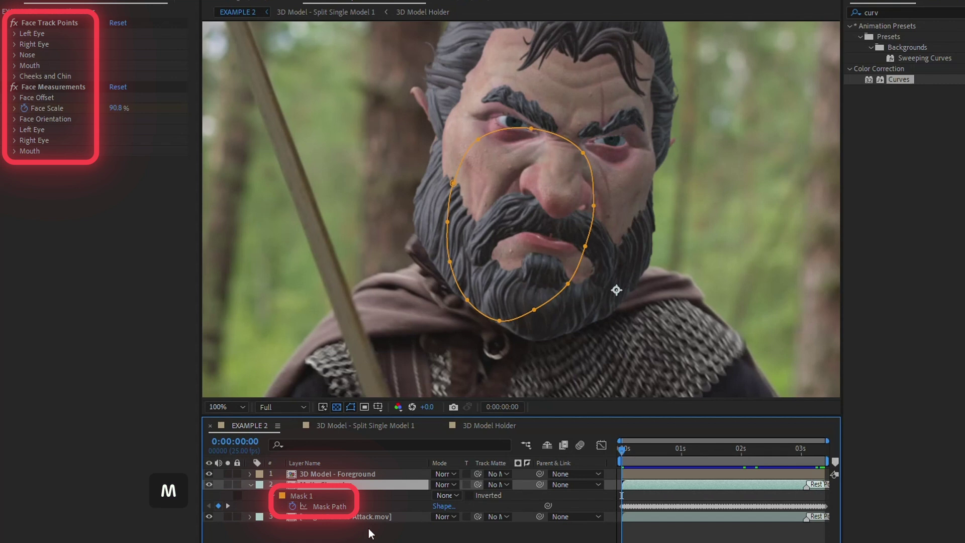
key(Delete)
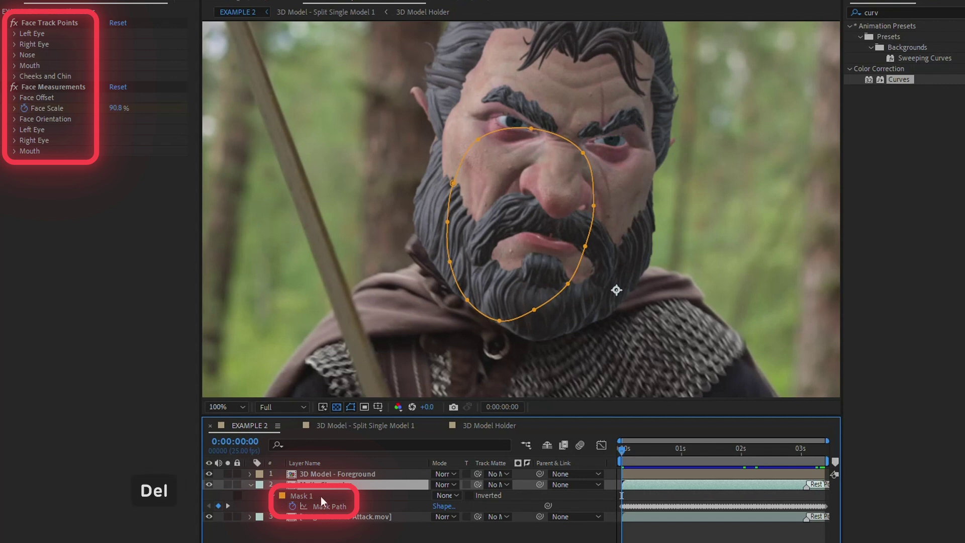
click(80, 24)
key(Delete)
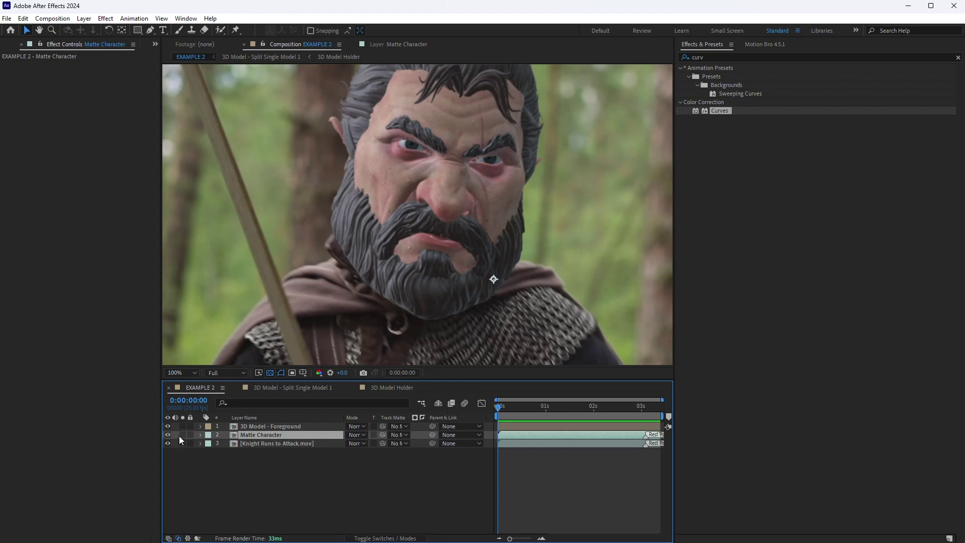
- Solo the Matte Character layer and isolate the knight and his sword from the forest with the Roto Brush in the layer viewer
click(183, 435)
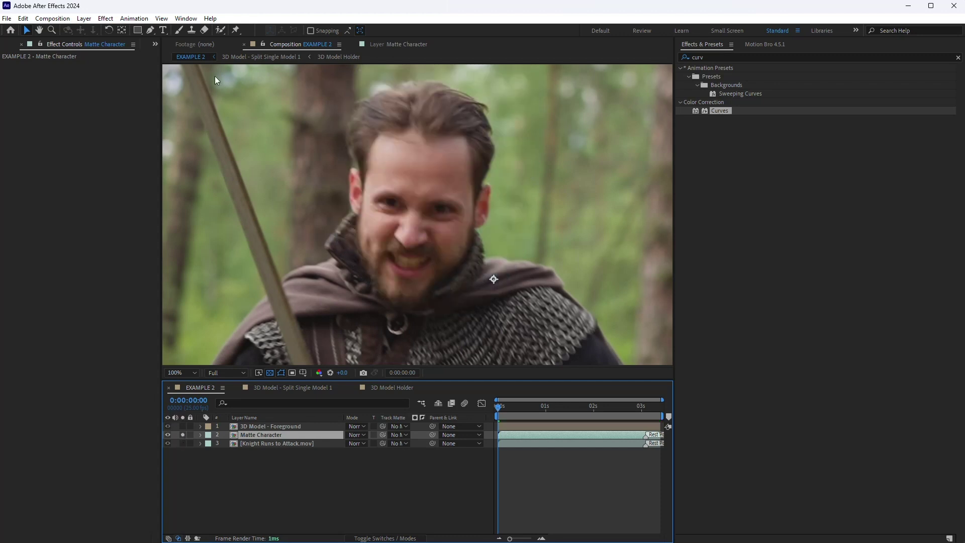
click(220, 29)
double_click(280, 433)
key(grave)
mouse_move(219, 493)
mouse_down()
mouse_move(254, 365)
mouse_move(356, 253)
mouse_move(375, 135)
mouse_move(470, 201)
mouse_move(516, 283)
mouse_move(667, 480)
mouse_move(222, 490)
mouse_up()
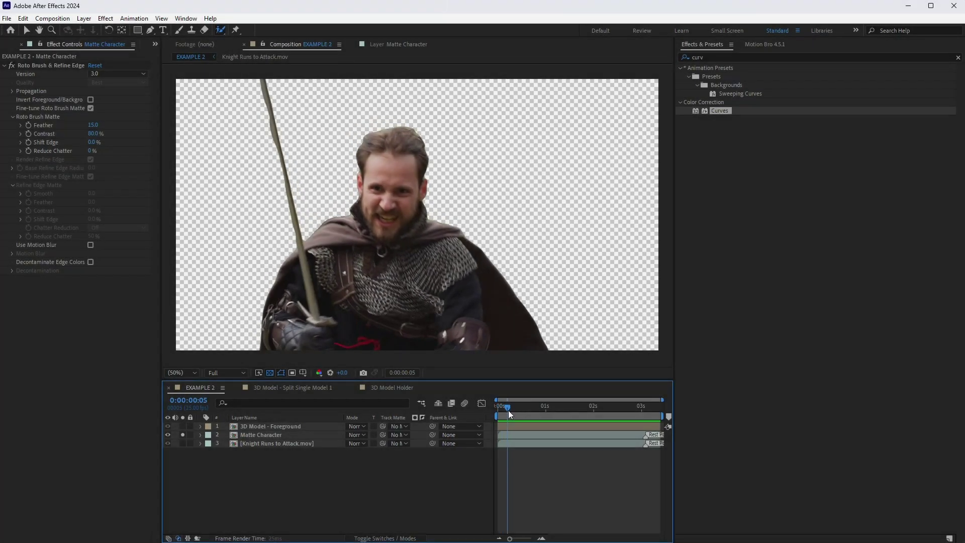
- Return to the first frame, unsolo Matte Character, and duplicate the 3D Model - Foreground layer as "3D Model - Background"
drag(508, 410, 481, 425)
click(183, 435)
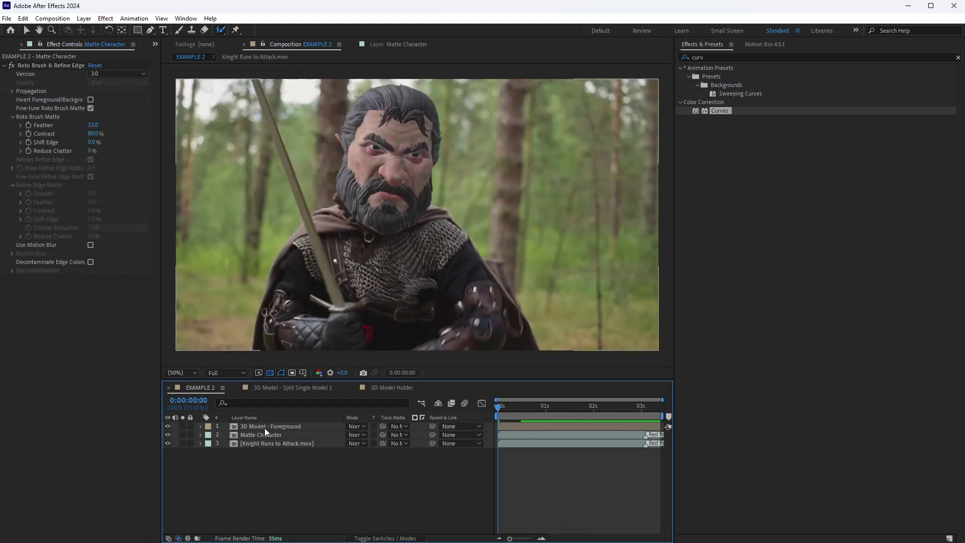
click(265, 427)
key(ctrl+d)
key(Return)
text(3D Model - Background)
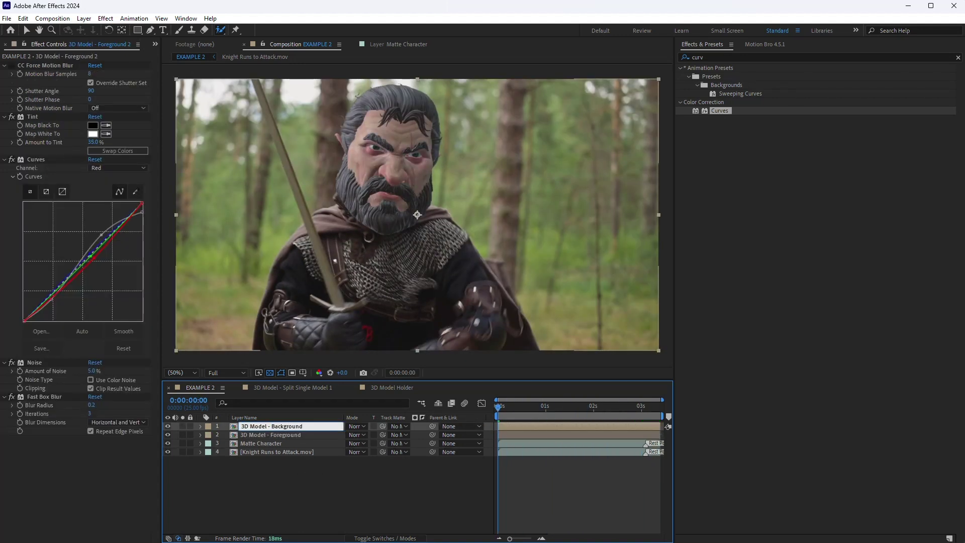
key(Return)
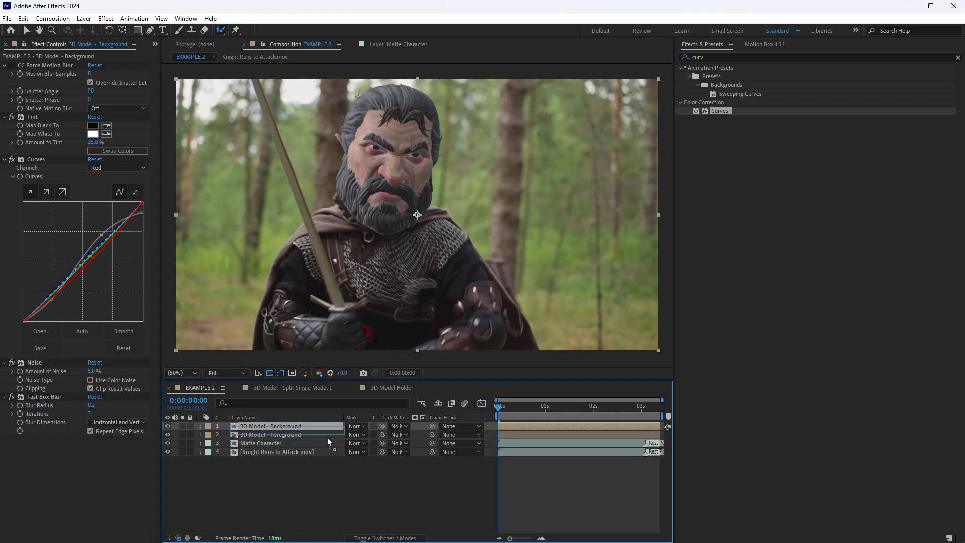
- Move the 3D Model - Background layer beneath Matte Character and turn off its Split Model essential property
key(ctrl+[)
key(ctrl+[)
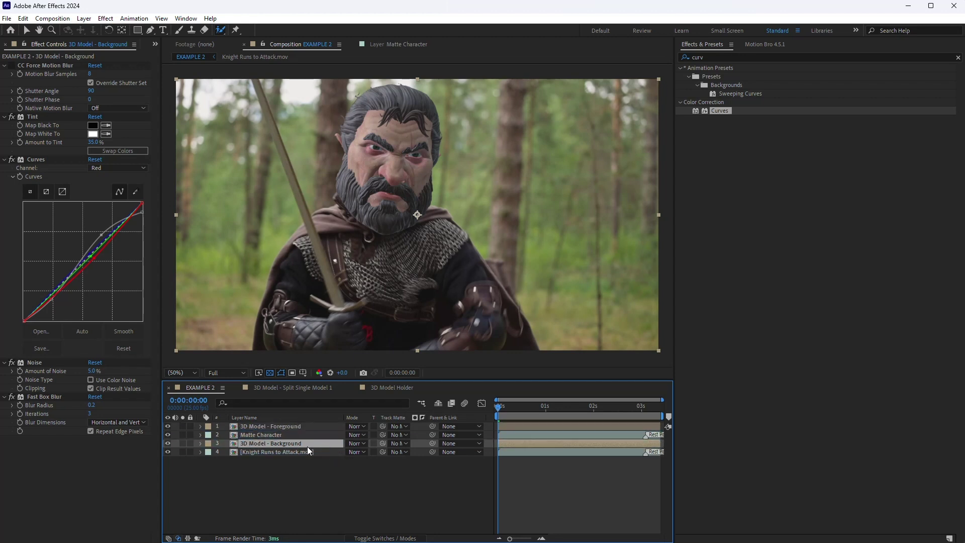
click(200, 444)
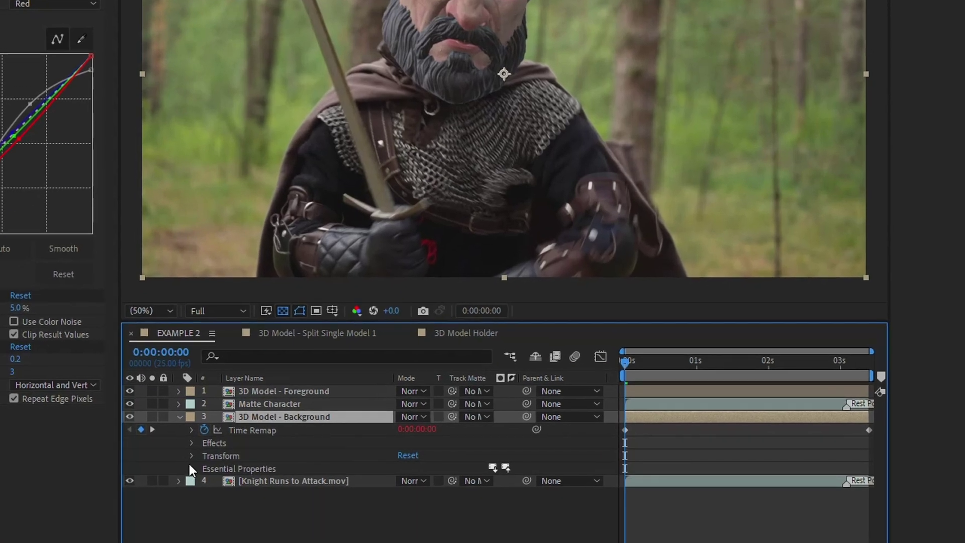
click(192, 468)
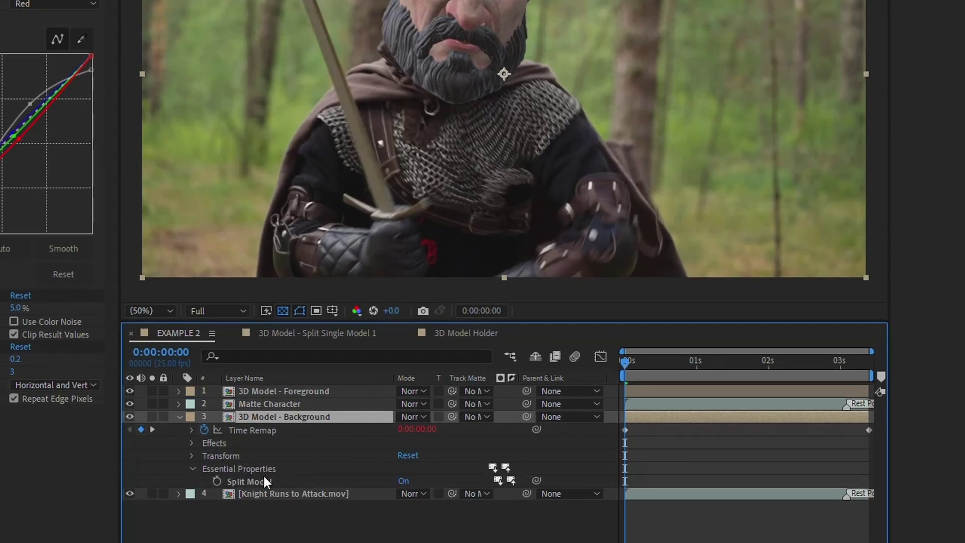
click(403, 482)
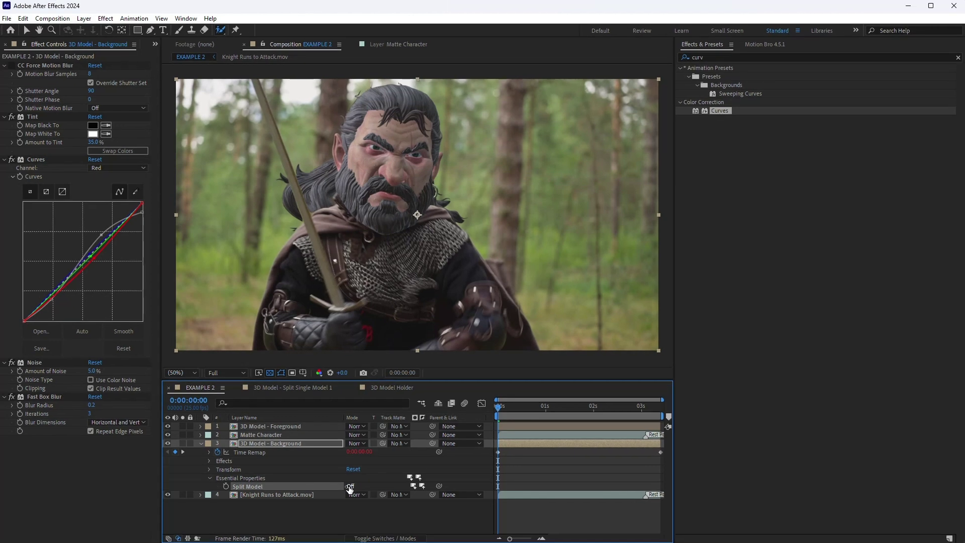
- Duplicate the 3D Model - Foreground layer, rename the copy "3D Model - Shadow", and place it directly beneath the foreground layer
click(304, 428)
key(ctrl+d)
key(Return)
text(3D Model - Shadow)
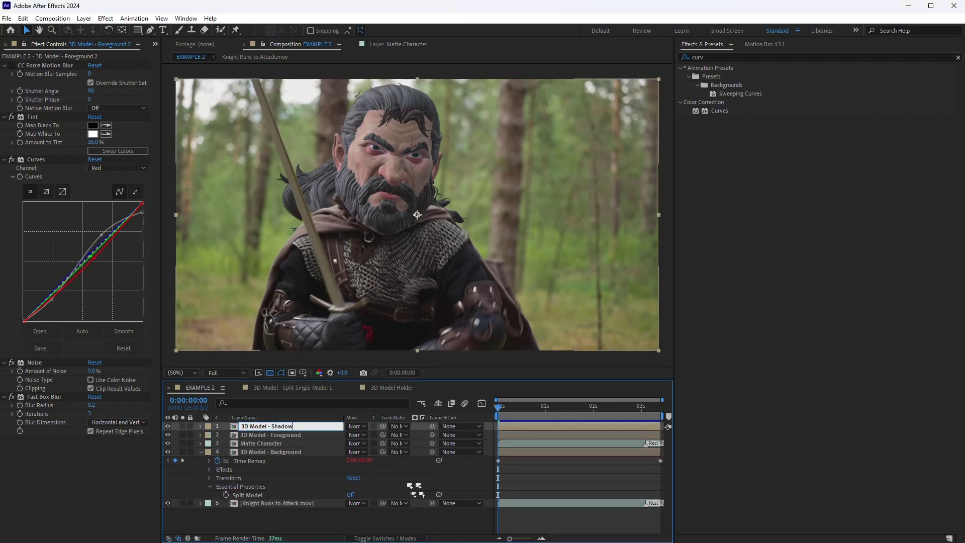
key(Return)
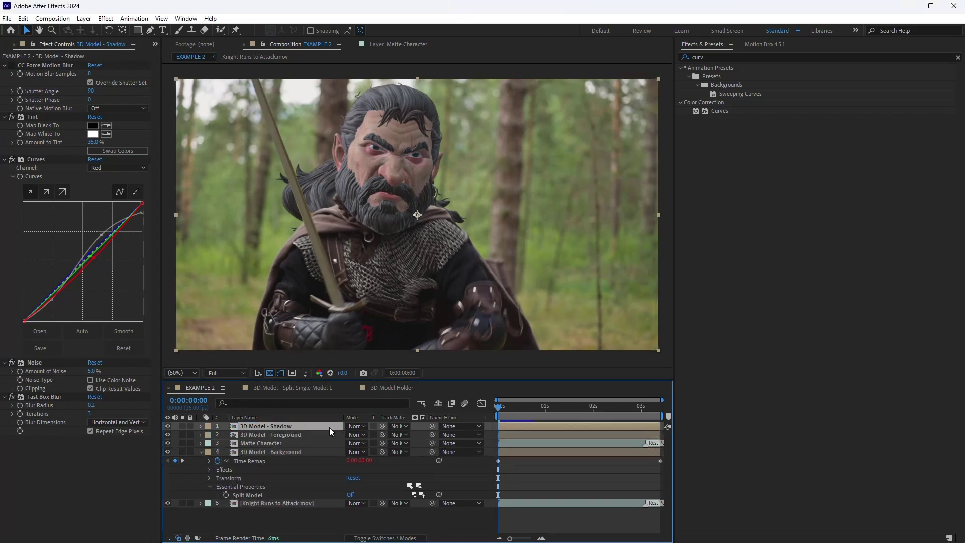
key(ctrl+bracketleft)
- Add two Drop Shadow effects above Tint on 3D Model - Shadow: opacity 33% and 100%, distance 32 and 103, softness 125 and 205
double_click(715, 58)
text(drop)
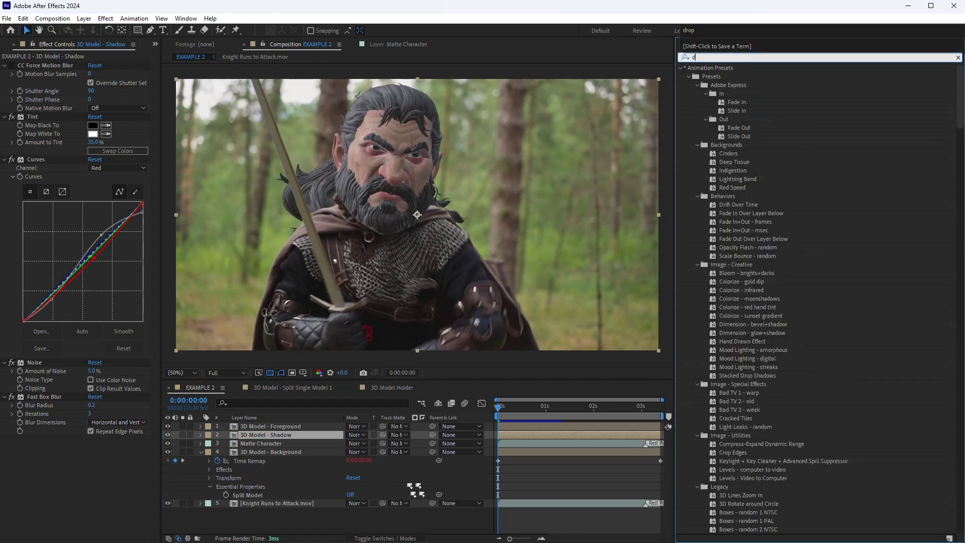
double_click(704, 204)
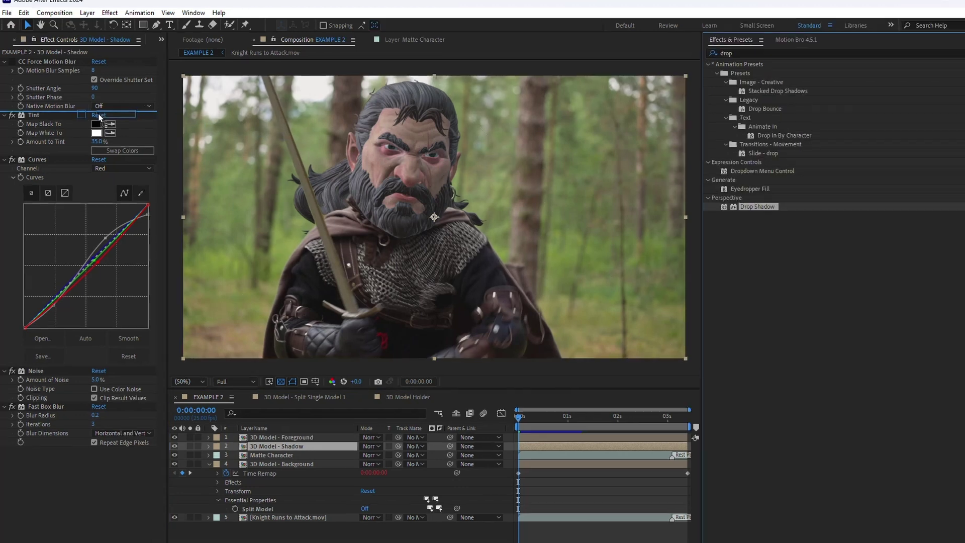
drag(158, 175, 161, 175)
drag(137, 190, 180, 189)
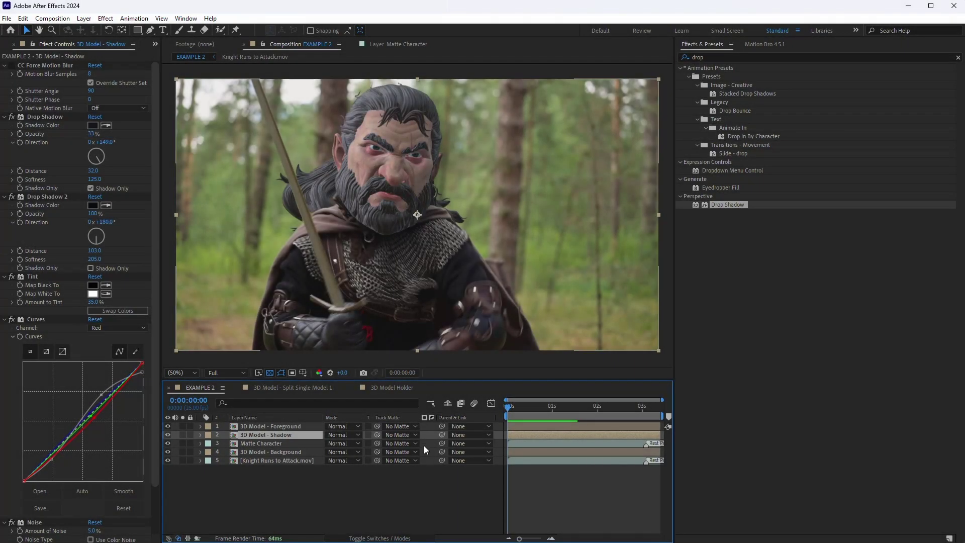
- Set Matte Character as the track matte of the 3D Model - Shadow layer and make Matte Character visible again
click(416, 435)
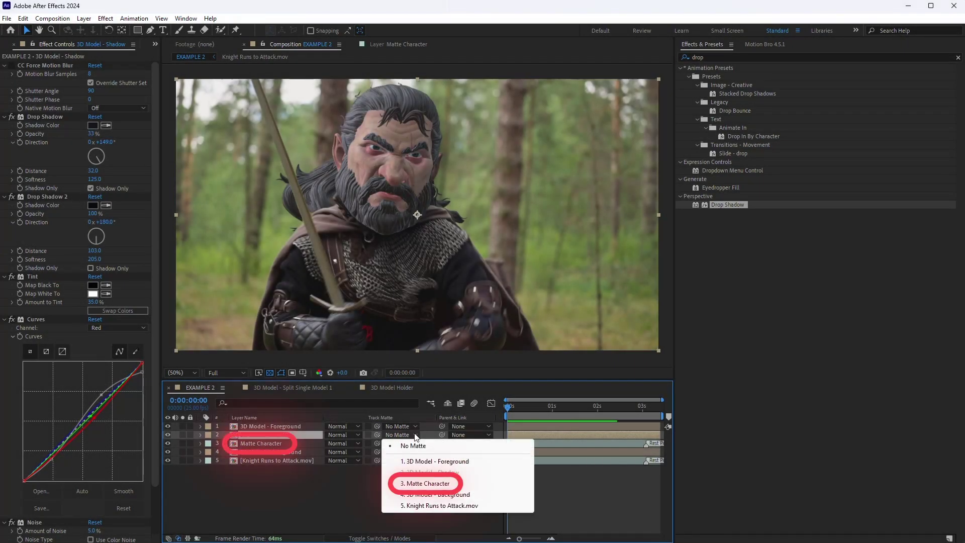
click(418, 483)
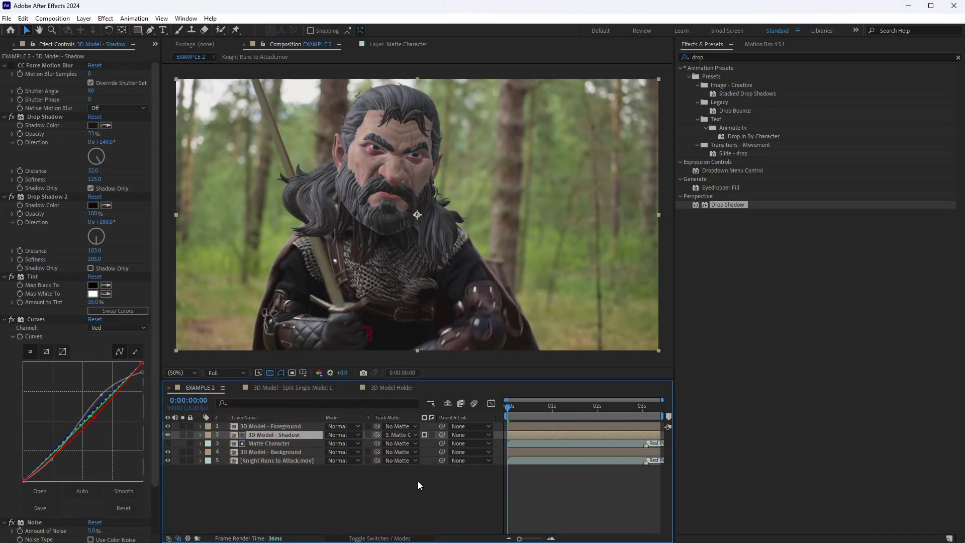
click(169, 443)
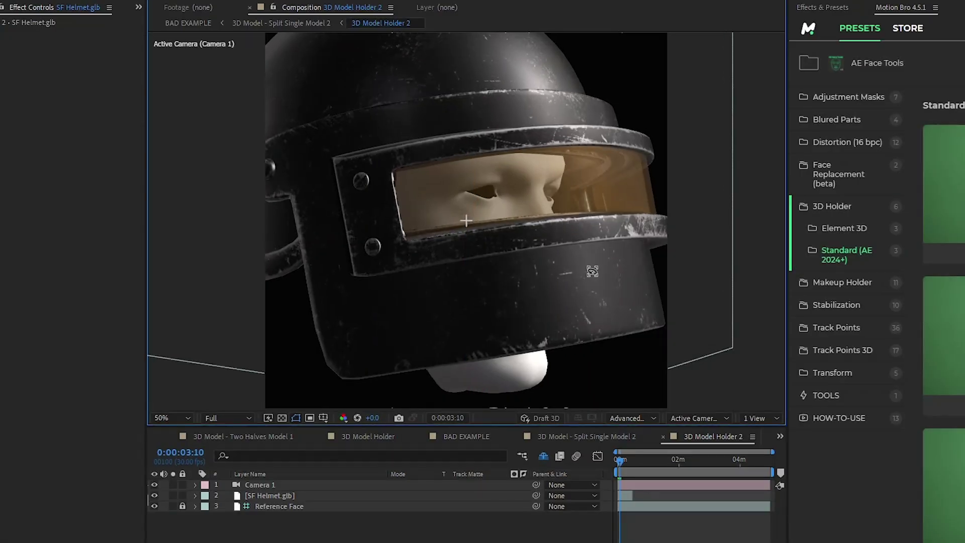
- Examine the helmet examples from several angles, soloing the front and back halves of the two-part helmet model
drag(592, 271, 648, 284)
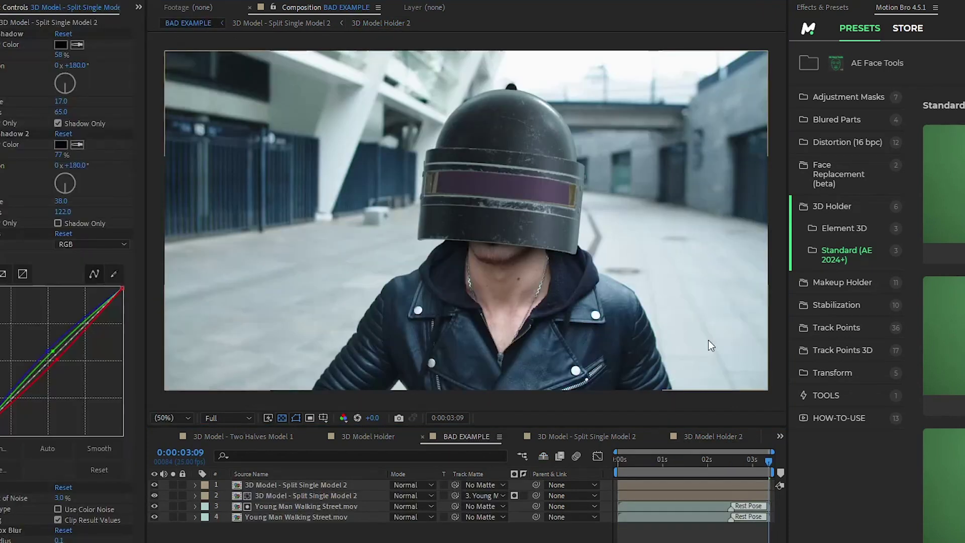
scroll(662, 321, up, 2)
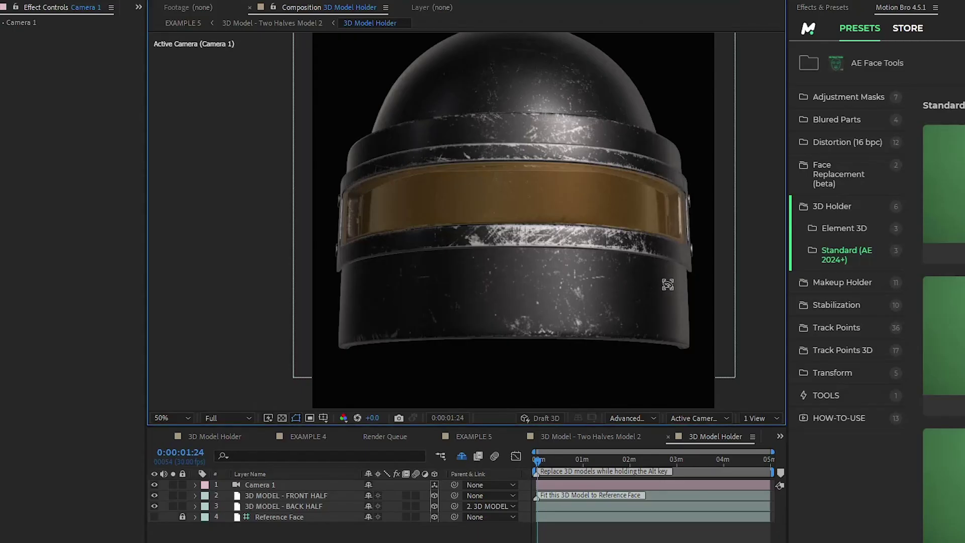
drag(677, 280, 468, 259)
click(174, 504)
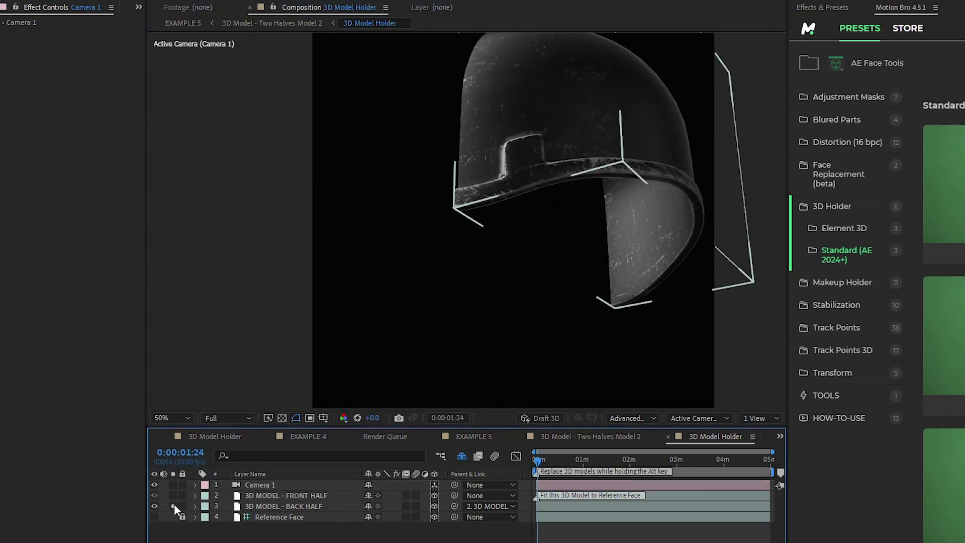
click(174, 504)
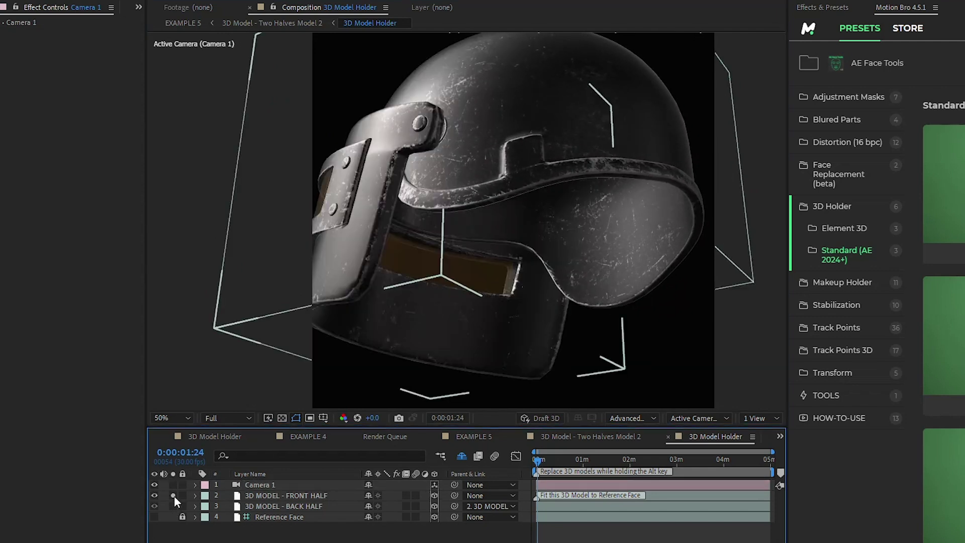
click(173, 495)
drag(556, 280, 502, 281)
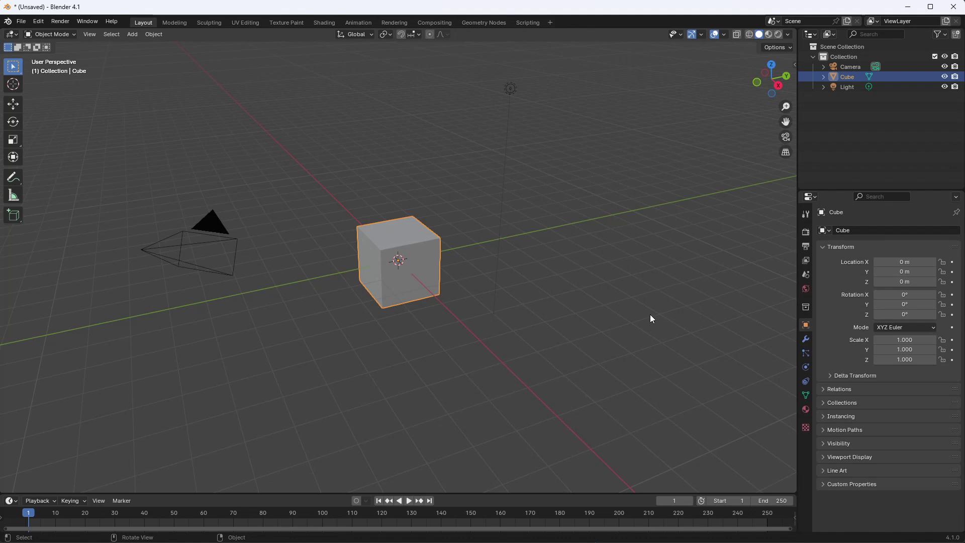
- In Blender, delete all default scene objects and import the racing helmet model
key(a)
key(Delete)
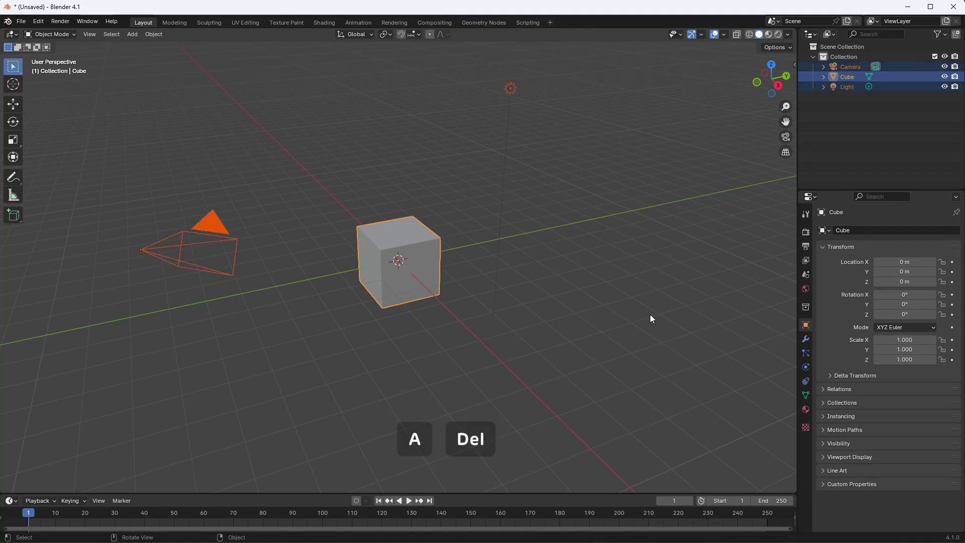
click(21, 21)
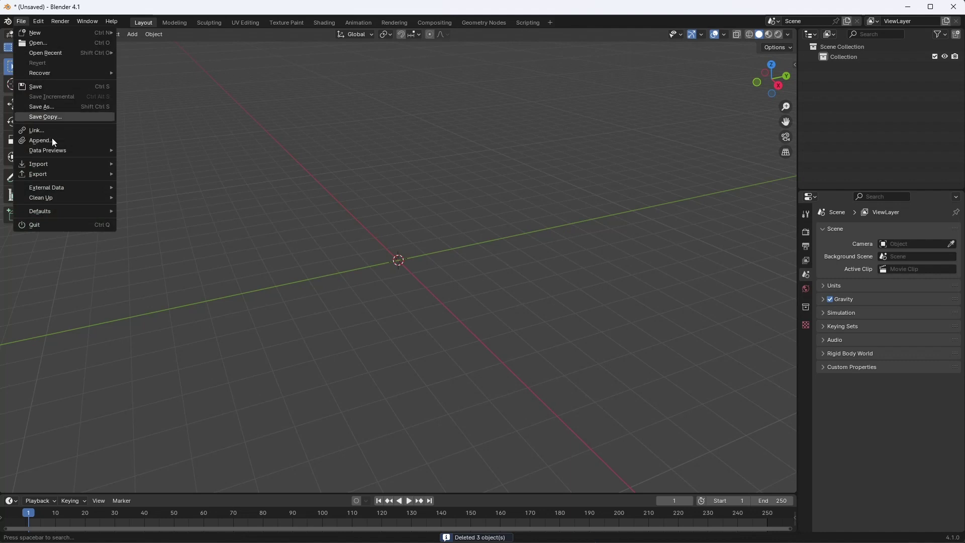
mouse_move(63, 162)
click(158, 276)
click(369, 185)
double_click(369, 185)
scroll(408, 287, up, 8)
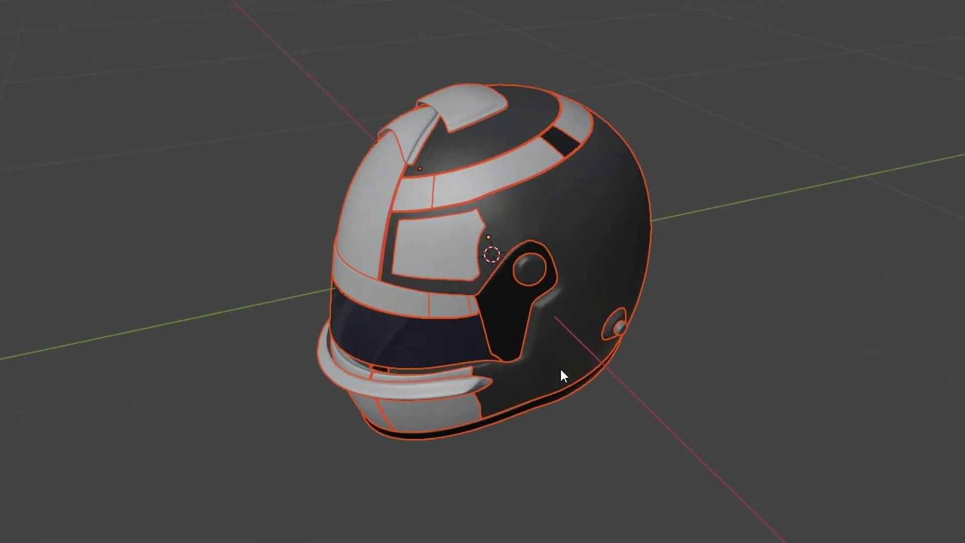
- Check the helmet's separate parts and join all of them into a single mesh object
click(542, 354)
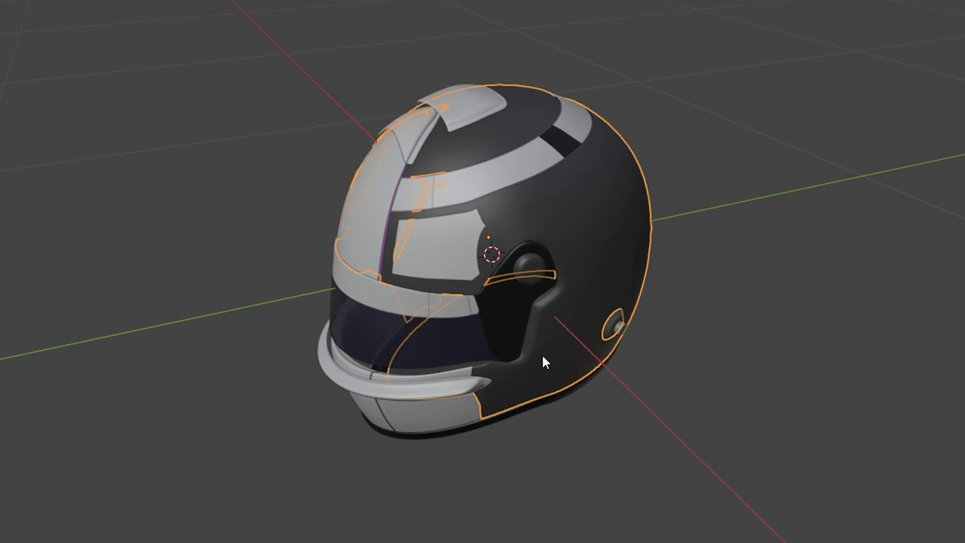
click(382, 334)
click(402, 408)
click(476, 437)
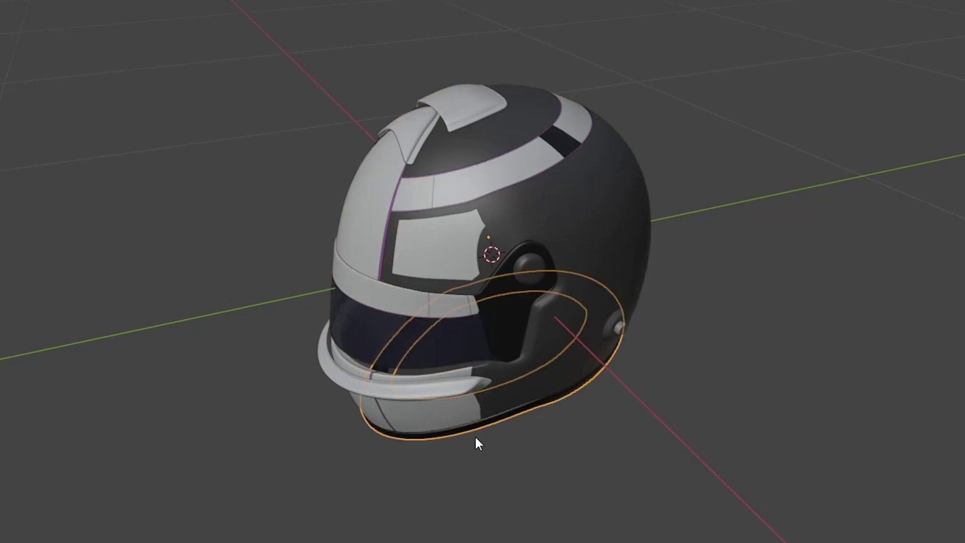
key(a)
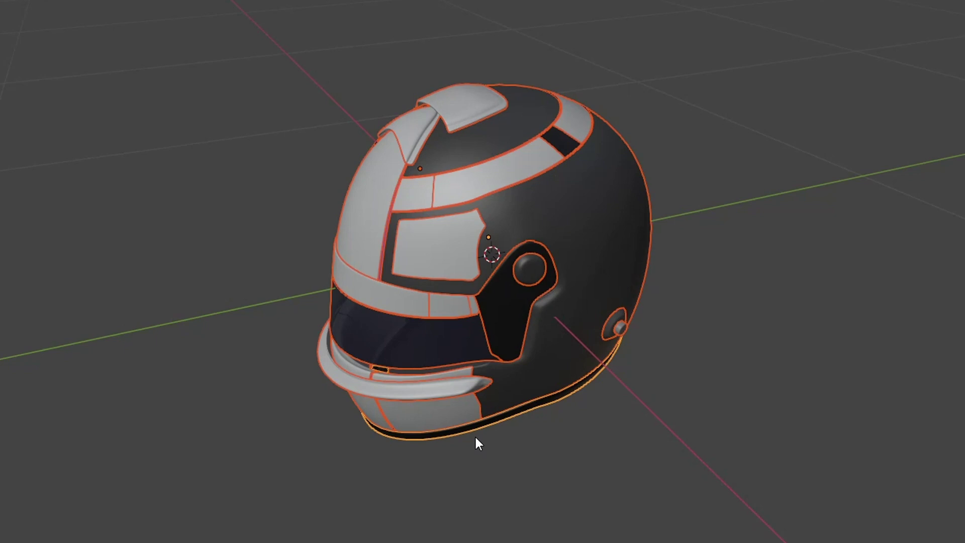
key(ctrl+j)
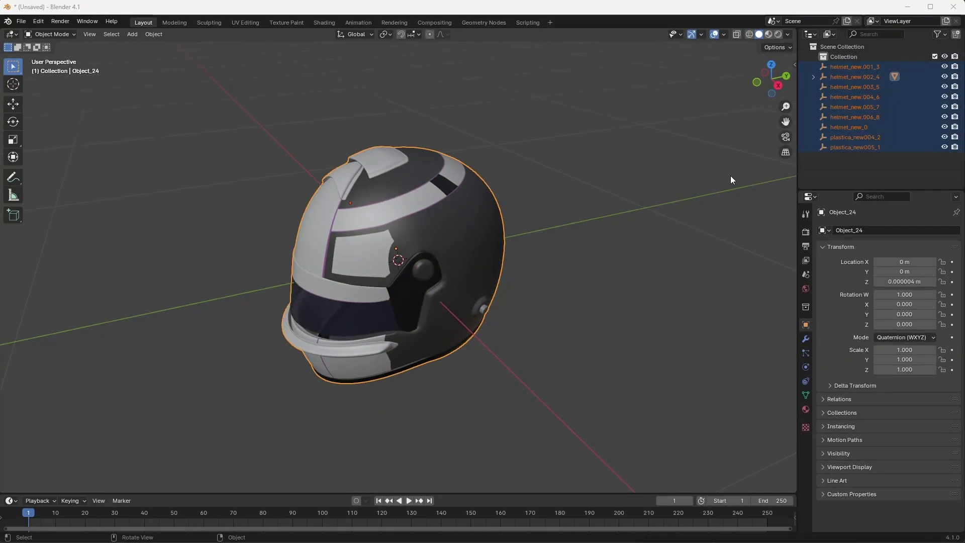
- In Edit Mode, bisect the entire helmet mesh with a vertical cut behind the visor hinge in the Right orthographic view
click(778, 85)
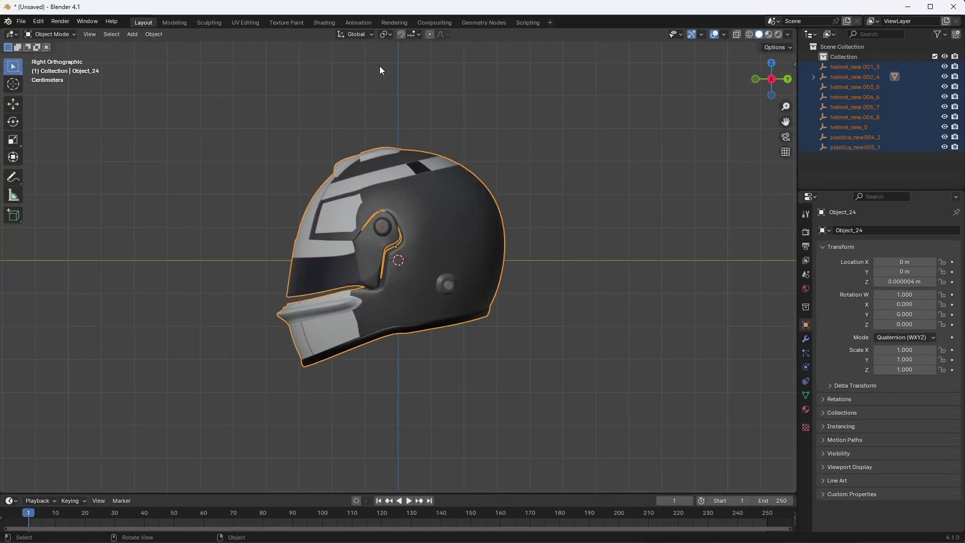
click(55, 34)
click(54, 56)
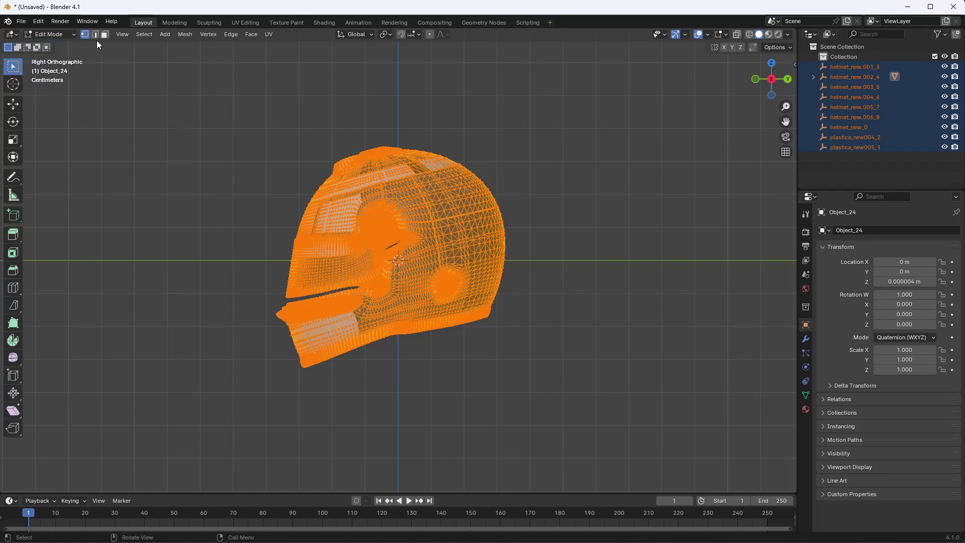
key(a)
scroll(528, 346, up, 2)
scroll(527, 345, up, 1)
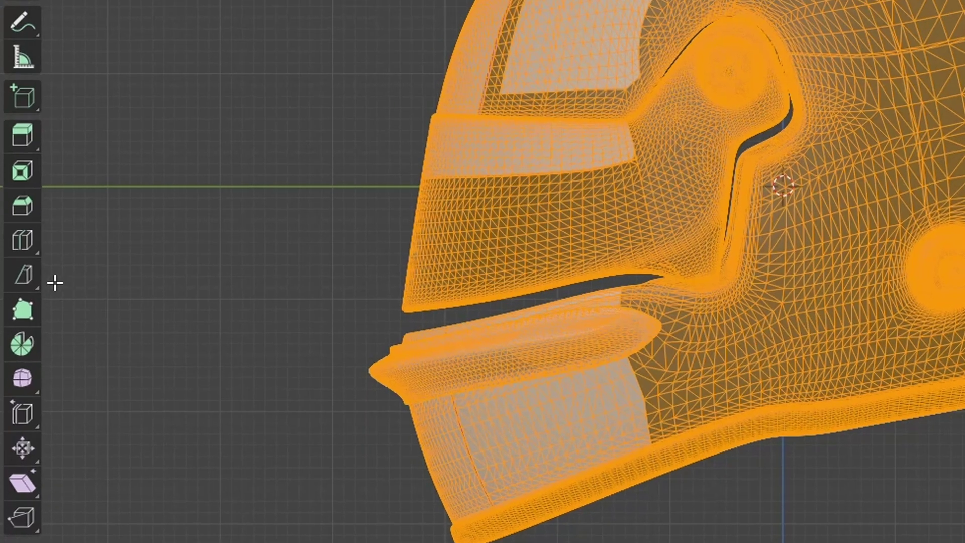
click(14, 305)
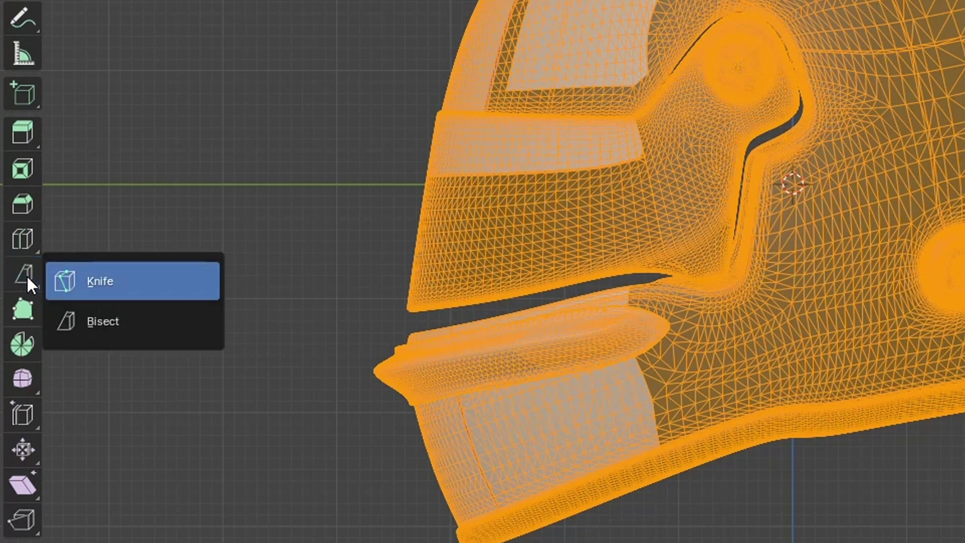
click(81, 318)
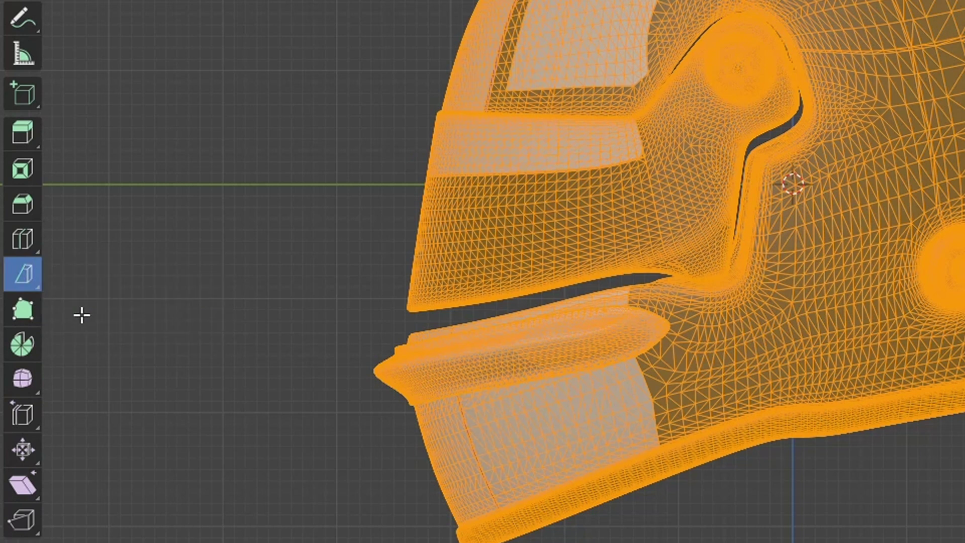
drag(425, 48, 425, 418)
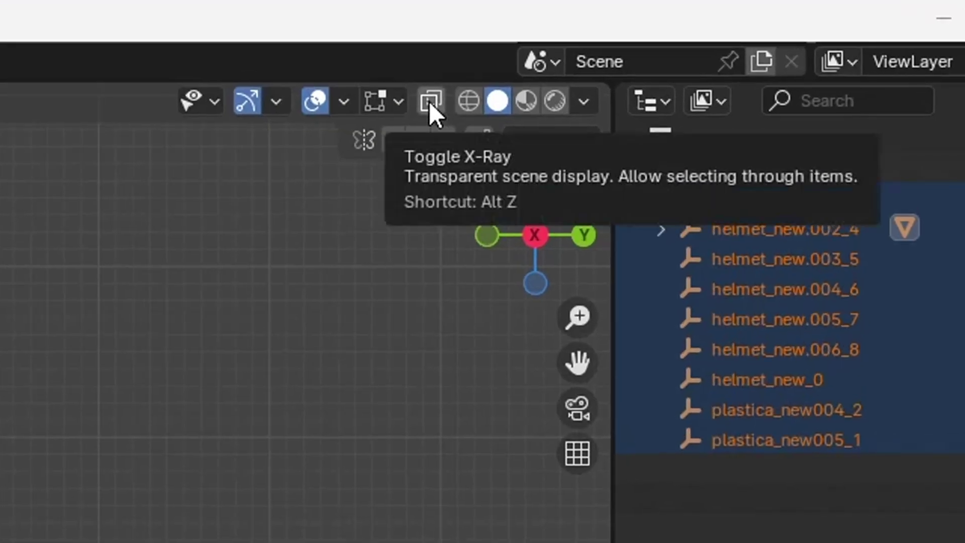
- With X-Ray enabled, select all faces behind the cut, separate them into their own object, and return to Object Mode
click(429, 102)
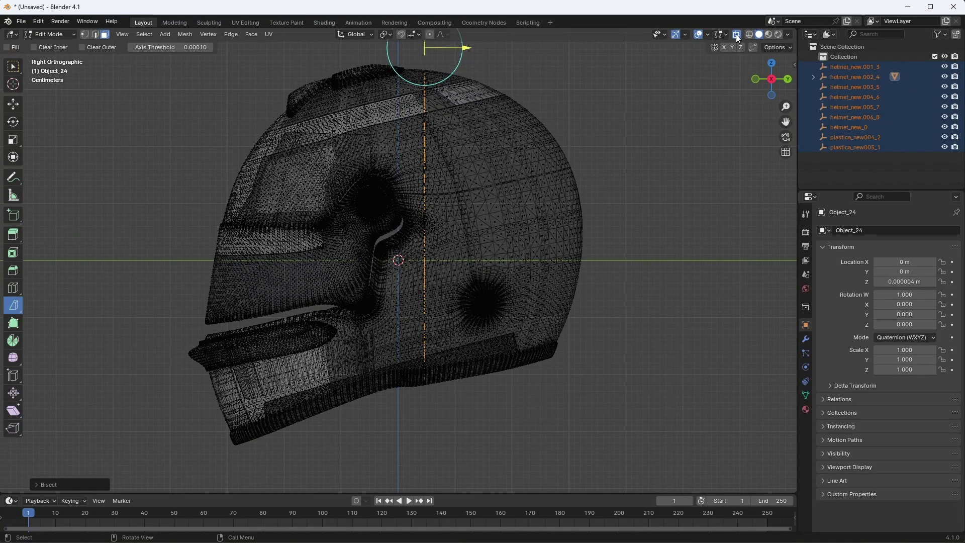
click(13, 68)
drag(619, 402, 425, 60)
key(ctrl+f)
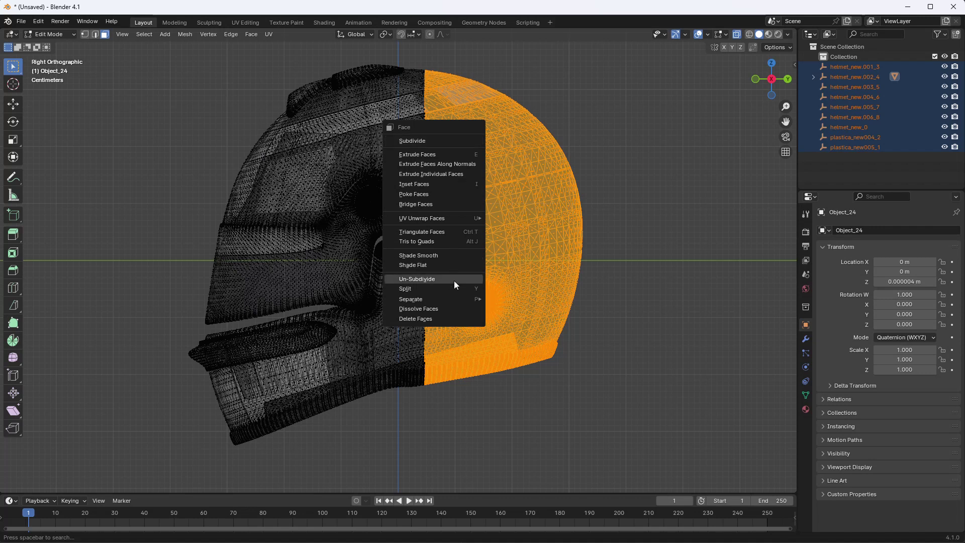
mouse_move(455, 297)
click(514, 299)
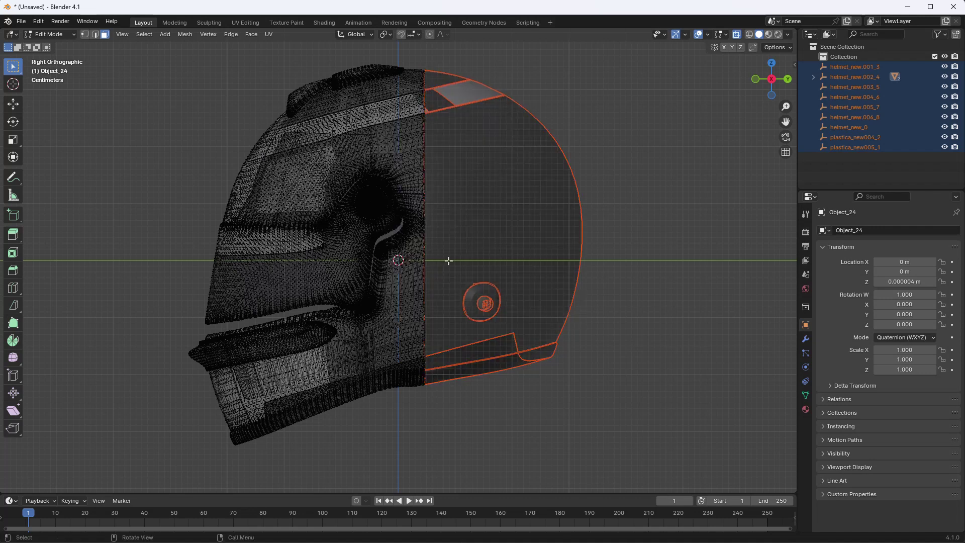
click(71, 37)
click(68, 41)
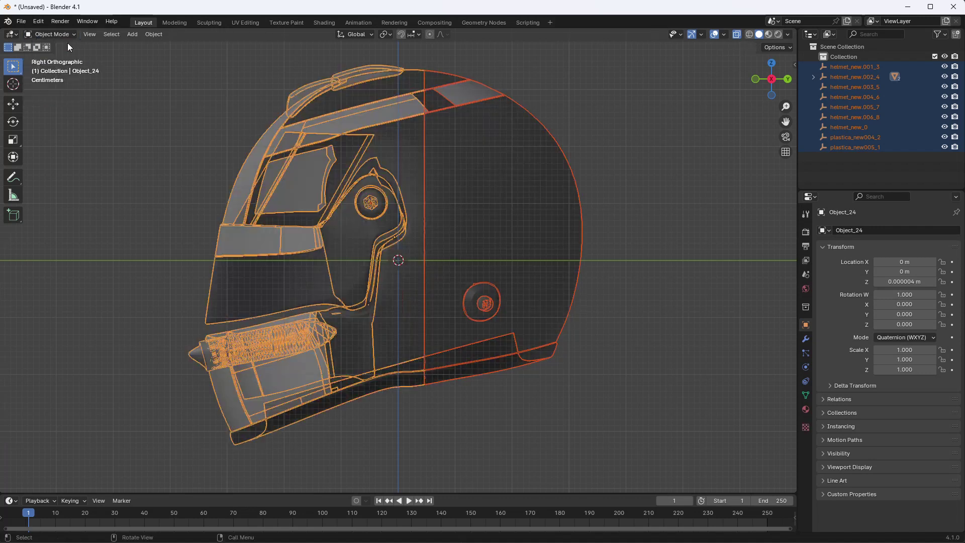
- Export only the selected back half of the helmet as a glTF Binary file named Racing Helmet Back in Documents
click(464, 212)
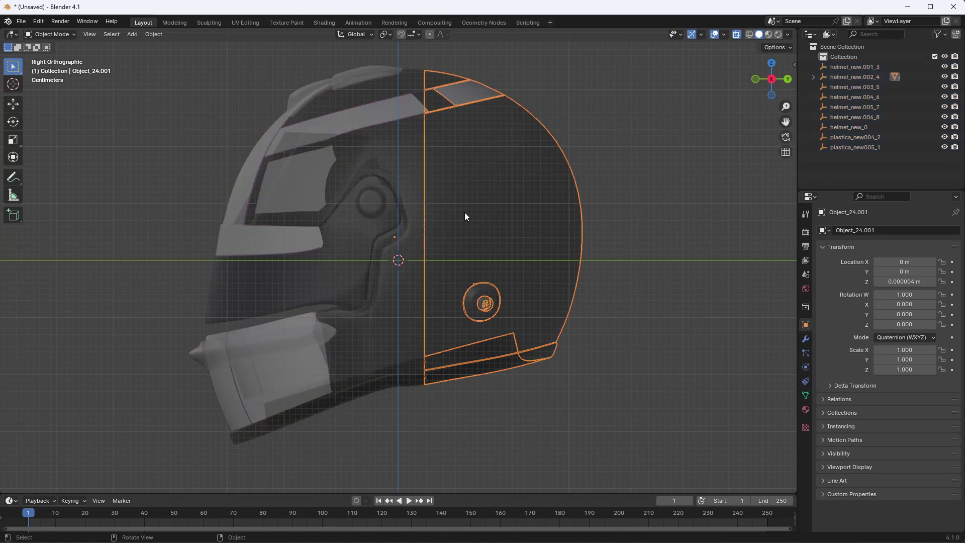
click(388, 219)
click(473, 225)
click(23, 23)
mouse_move(70, 174)
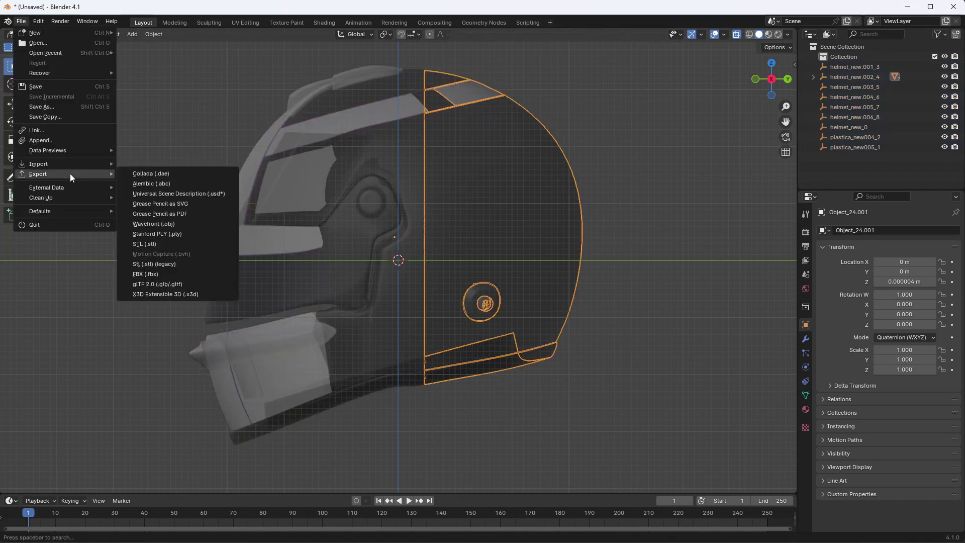
click(157, 284)
click(651, 173)
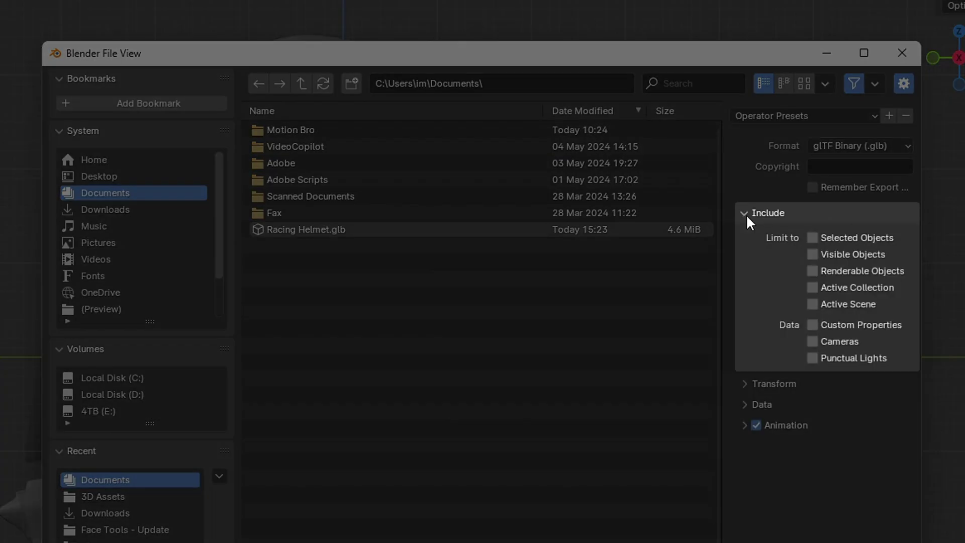
click(812, 238)
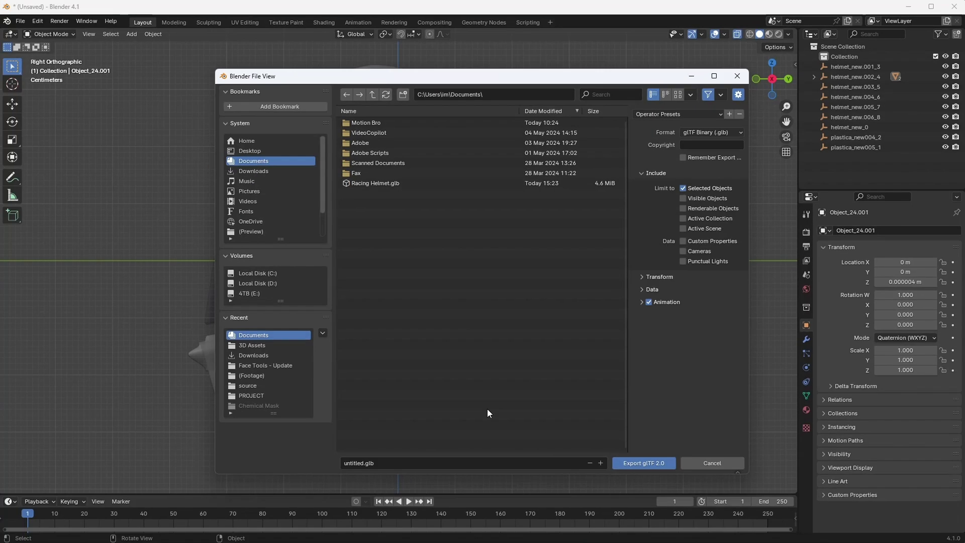
click(370, 463)
text(Racing Helmet Back)
key(Return)
click(640, 464)
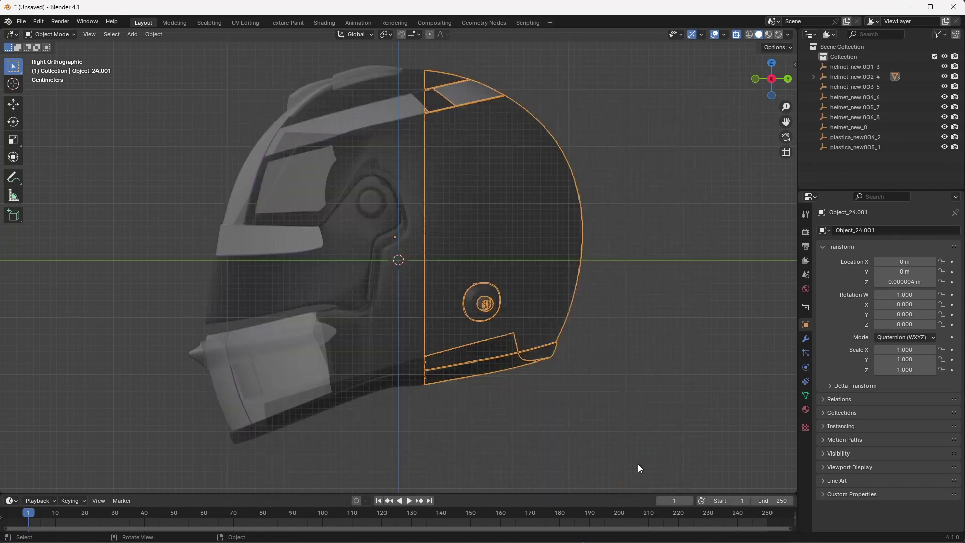
- Export the helmet's front half as a glTF file named Racing Helmet Front
click(357, 311)
click(26, 23)
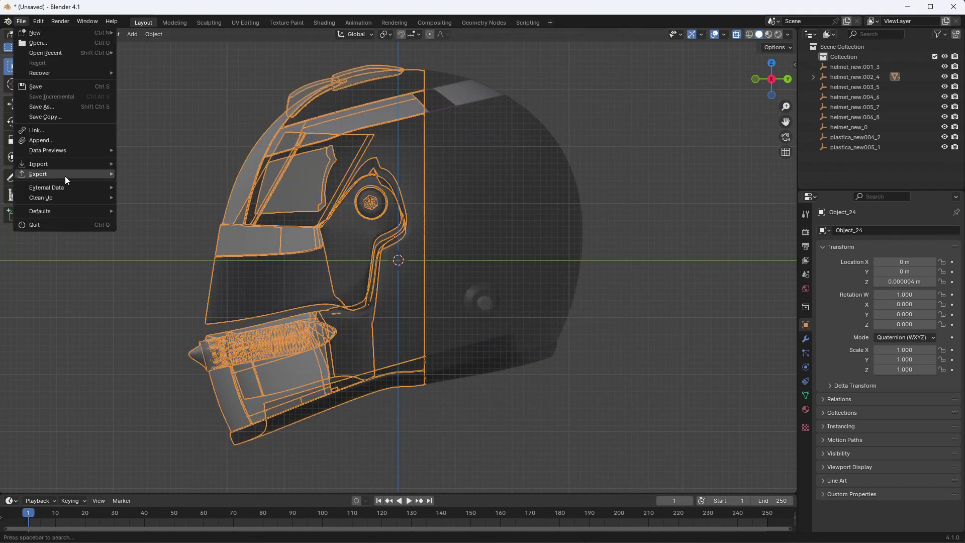
mouse_move(65, 174)
click(159, 284)
double_click(381, 462)
text(F)
click(652, 463)
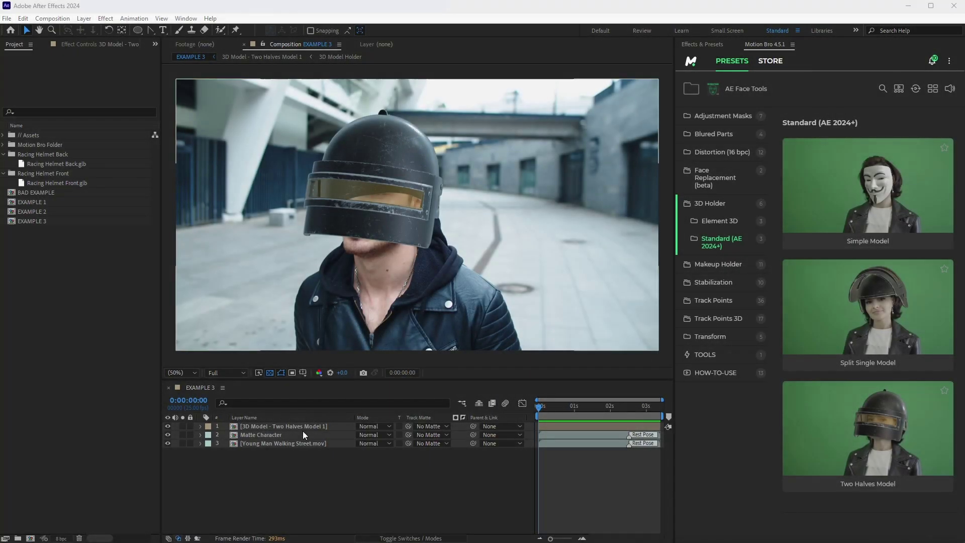
- In After Effects, open the nested 3D Model Holder composition and replace its front and back half layers with Racing Helmet Front.glb and Racing Helmet Back.glb
double_click(297, 426)
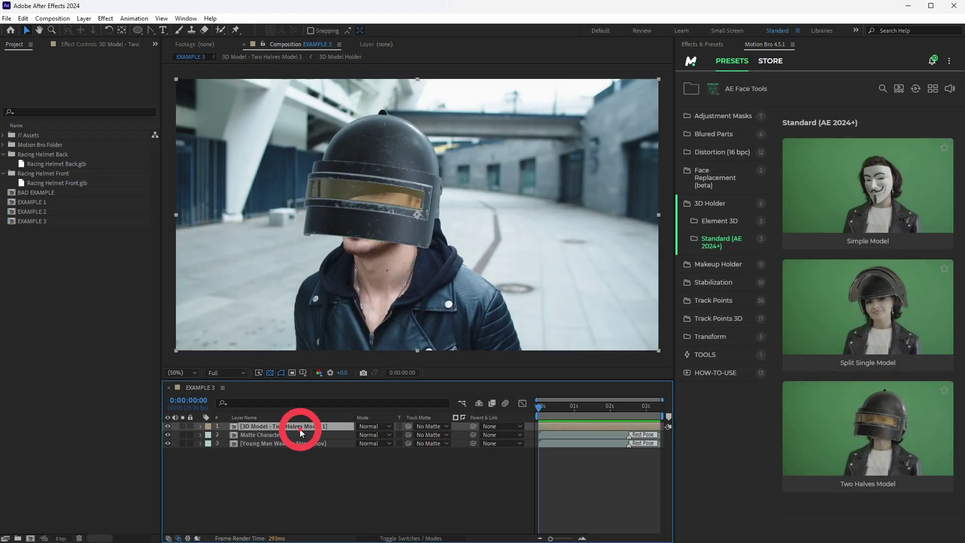
double_click(282, 444)
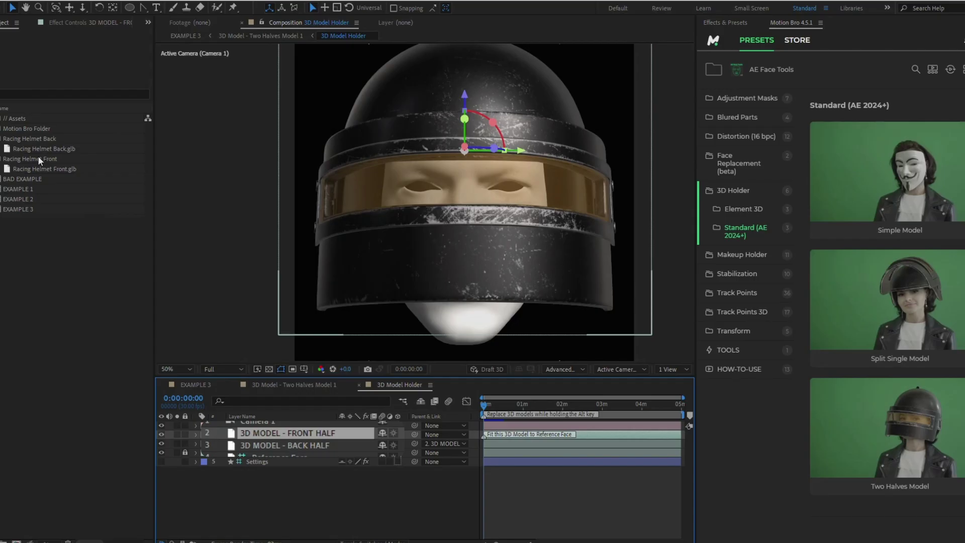
drag(5, 118, 285, 447)
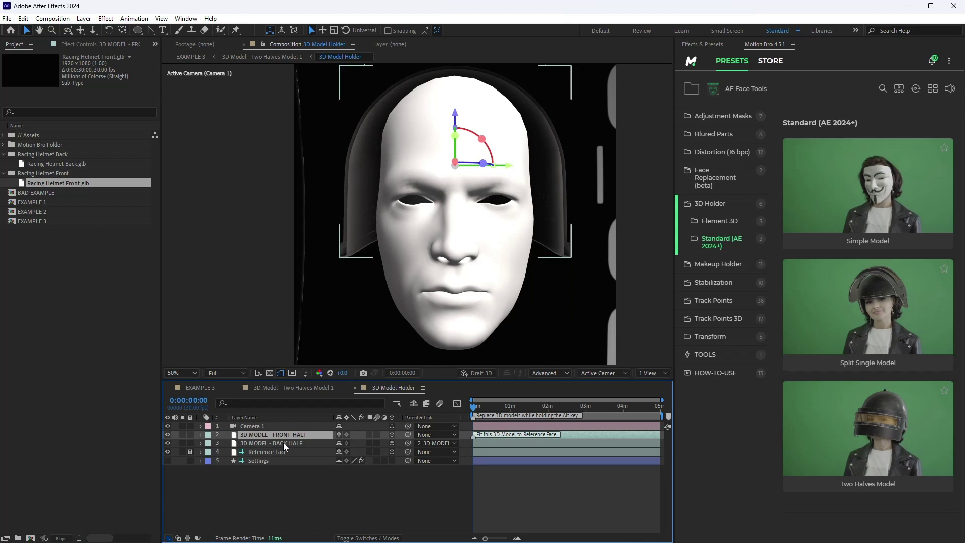
drag(69, 165, 267, 441)
- Reset the back half layer's transform and scale down the front half layer to fit the reference face
right_click(266, 439)
mouse_move(352, 178)
click(406, 179)
key(s)
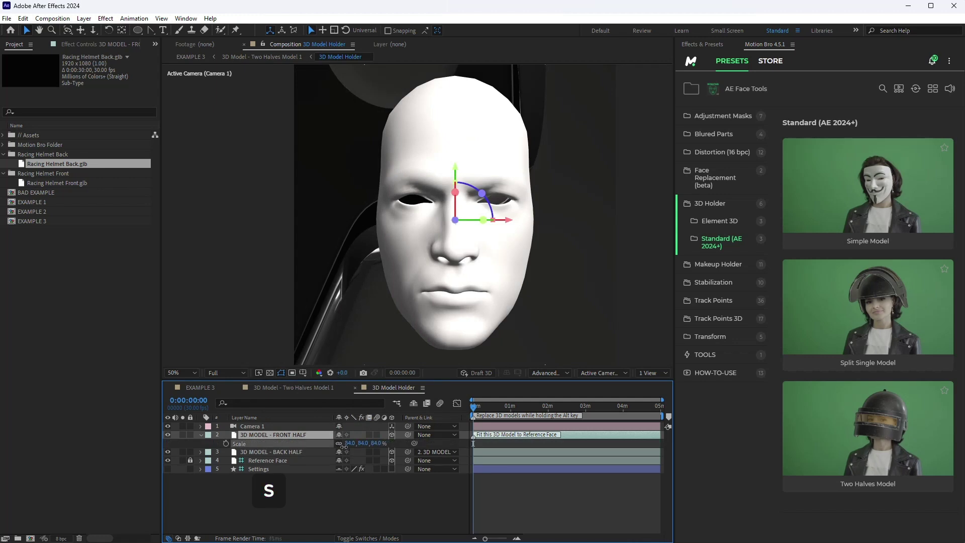
drag(300, 449, 276, 449)
- In the EXAMPLE 3 composition, set the Split Mode of the 3D Model - Two Halves Model 1 layer to Front Half
click(194, 56)
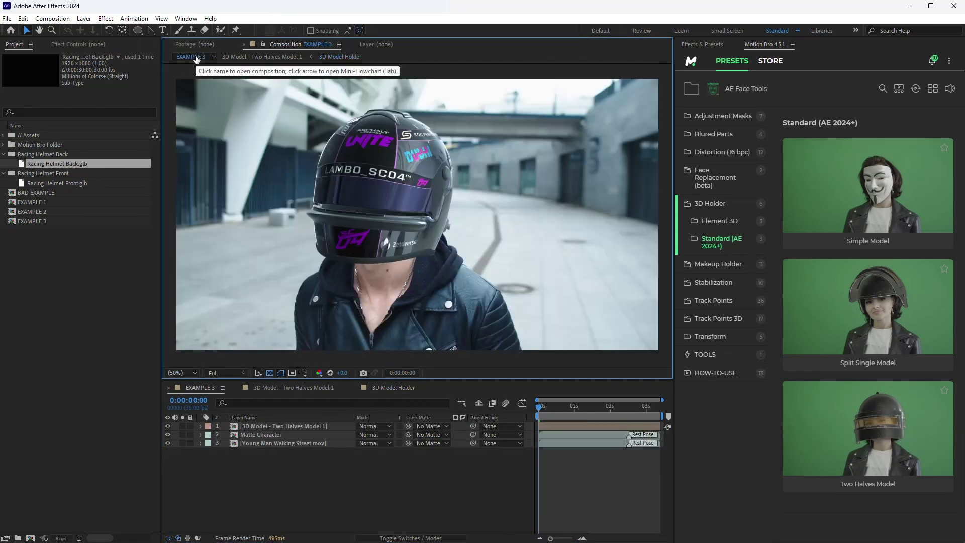
click(201, 426)
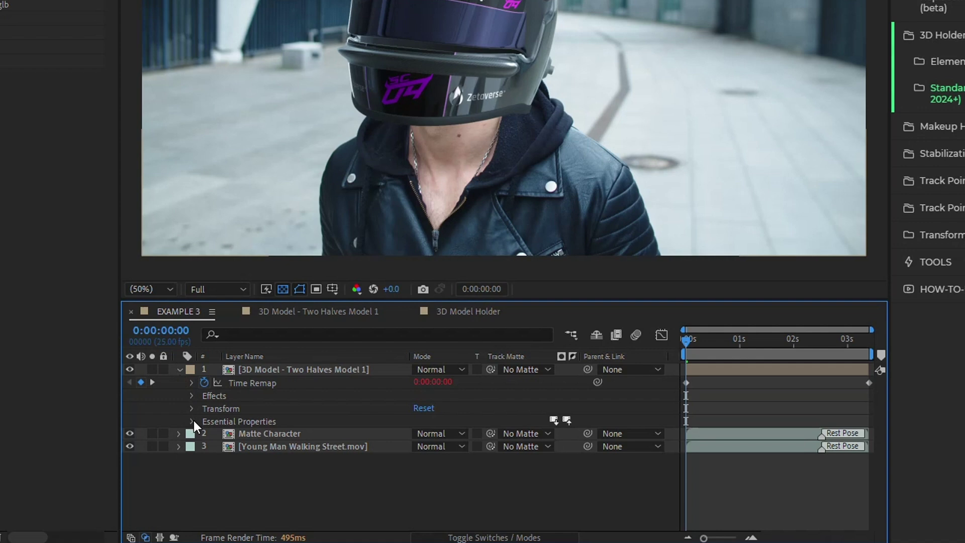
click(192, 421)
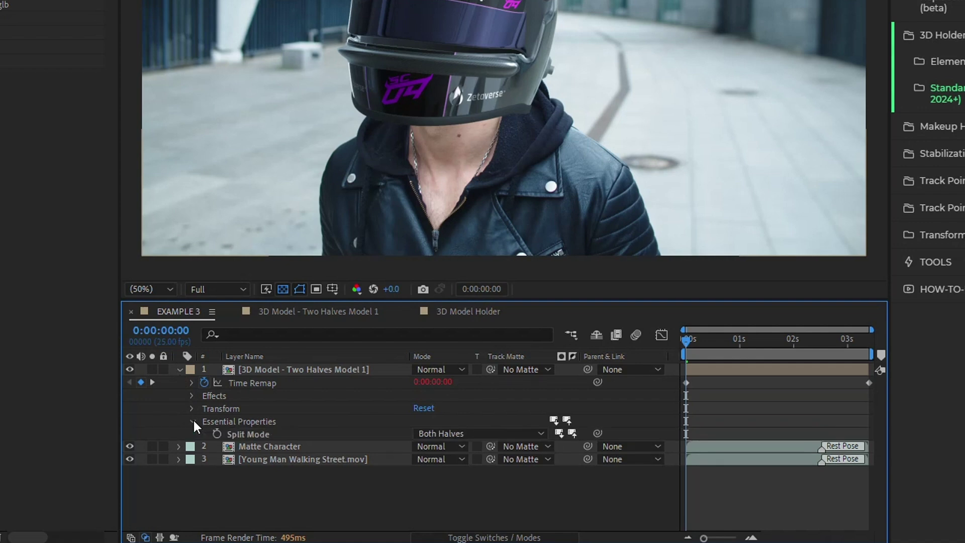
click(451, 437)
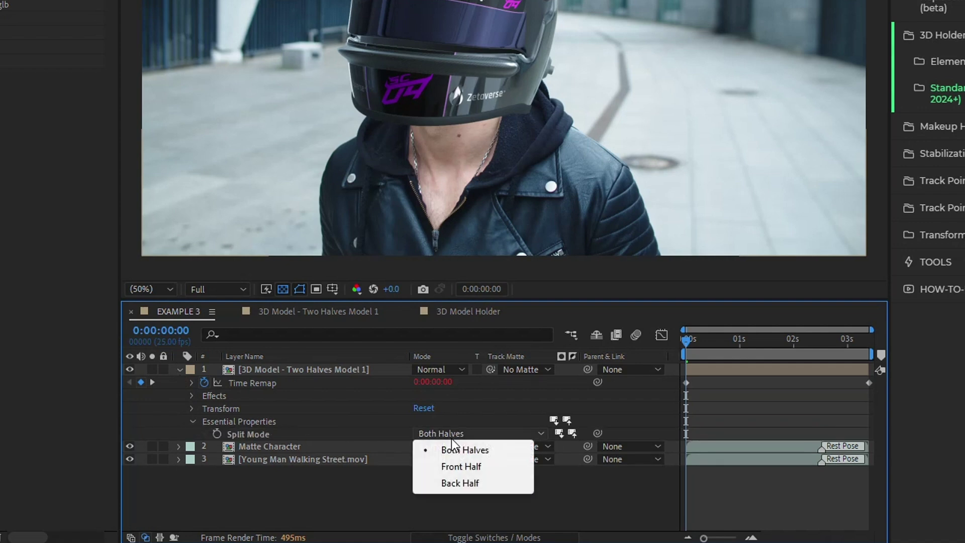
click(461, 466)
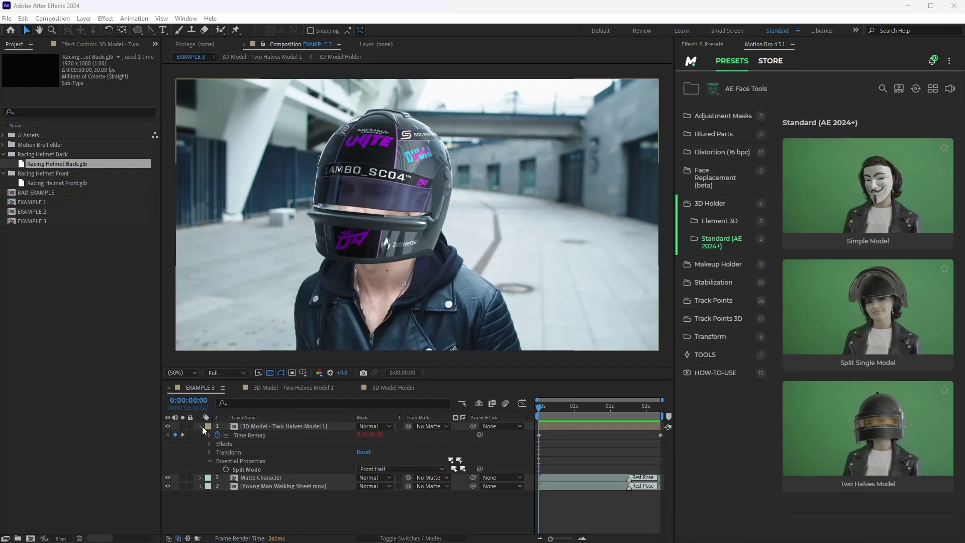
- Rename the helmet layer 3D Model - Foreground, duplicate it, and place the duplicate below the Matte Character layer
click(179, 370)
key(Return)
text(Foreground)
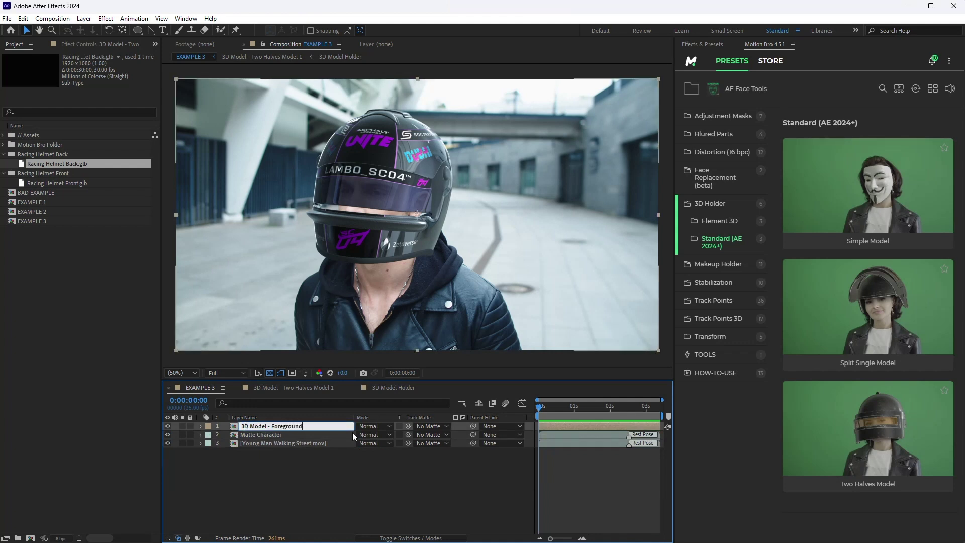
key(Return)
key(ctrl+d)
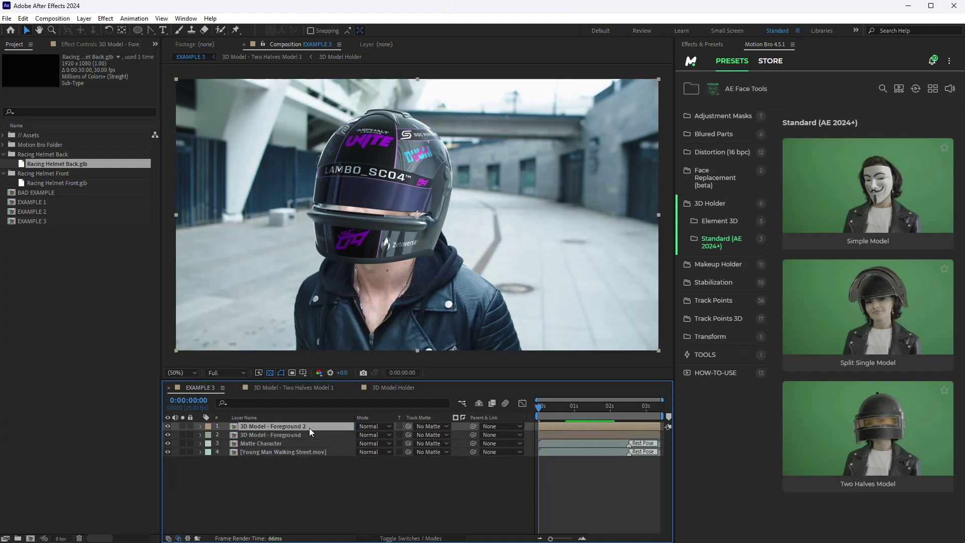
drag(317, 440, 322, 444)
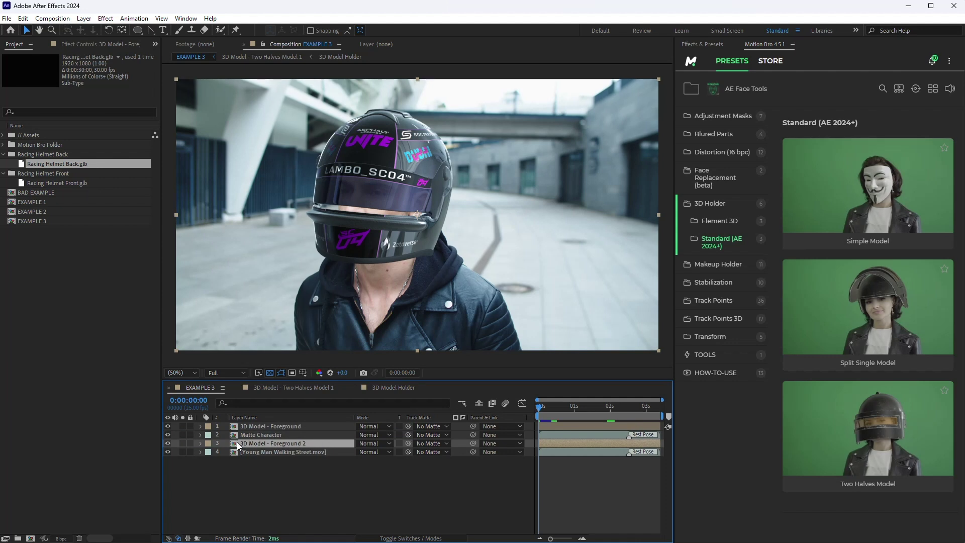
- Set the duplicated helmet layer's Split Mode to Back Half and rename it 3D Model - Background
click(201, 443)
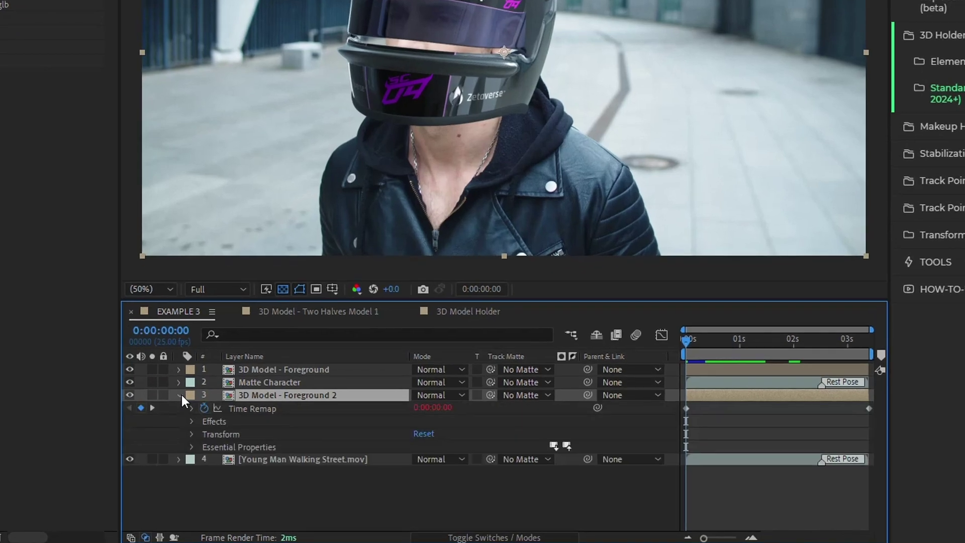
click(193, 447)
click(448, 459)
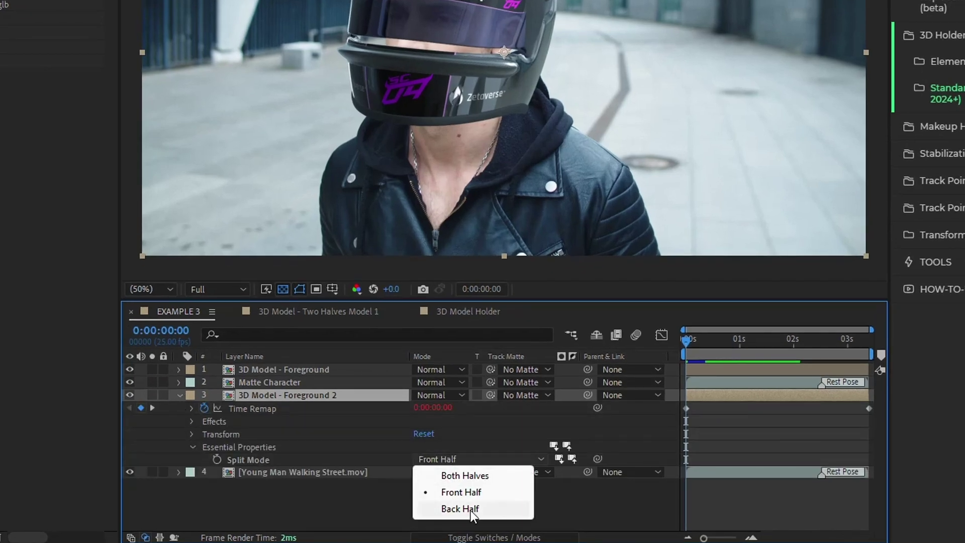
click(473, 512)
key(Return)
text(3D Model - Background)
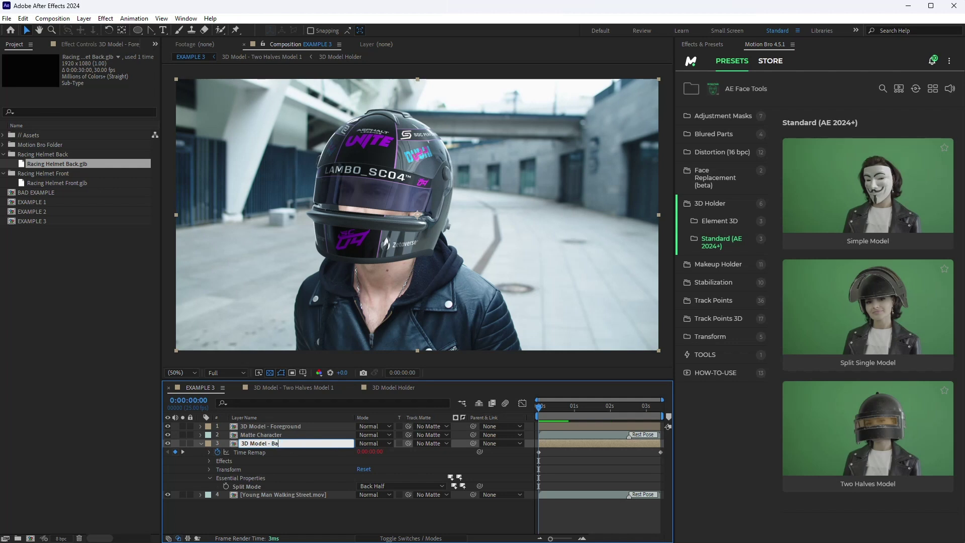
key(Return)
click(201, 443)
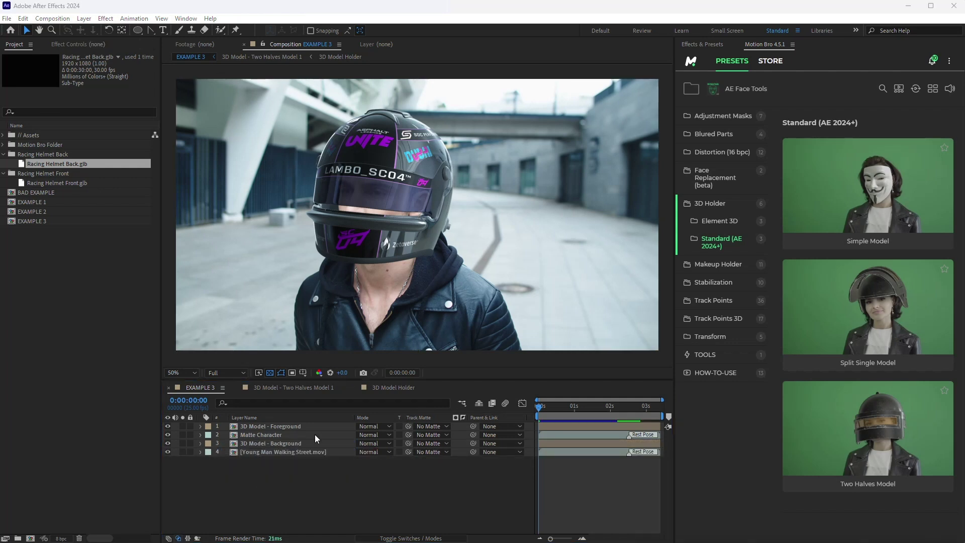
- Check the back half behind the neck, and shift the 3D MODEL - BACK HALF layer slightly toward the front half in the holder's Left view
scroll(455, 250, up, 4)
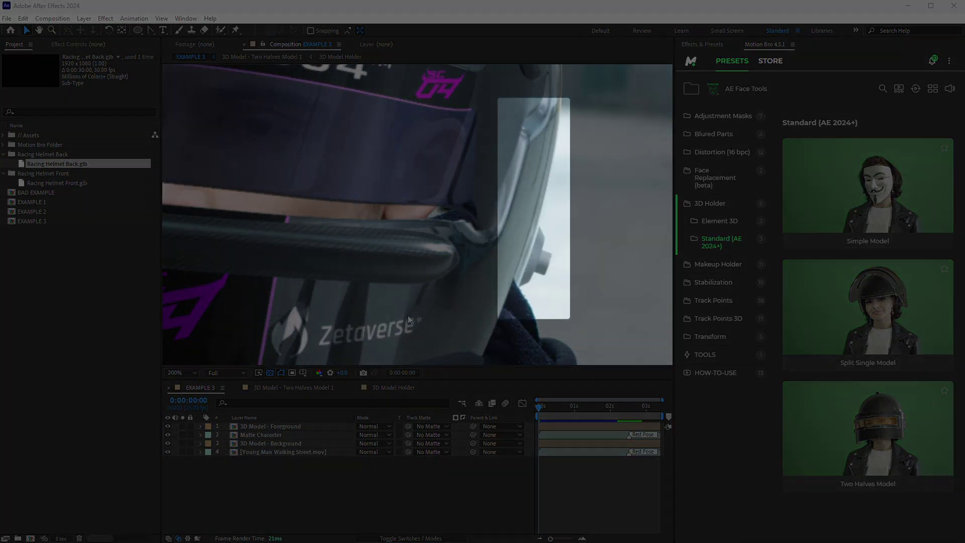
click(167, 444)
click(167, 444)
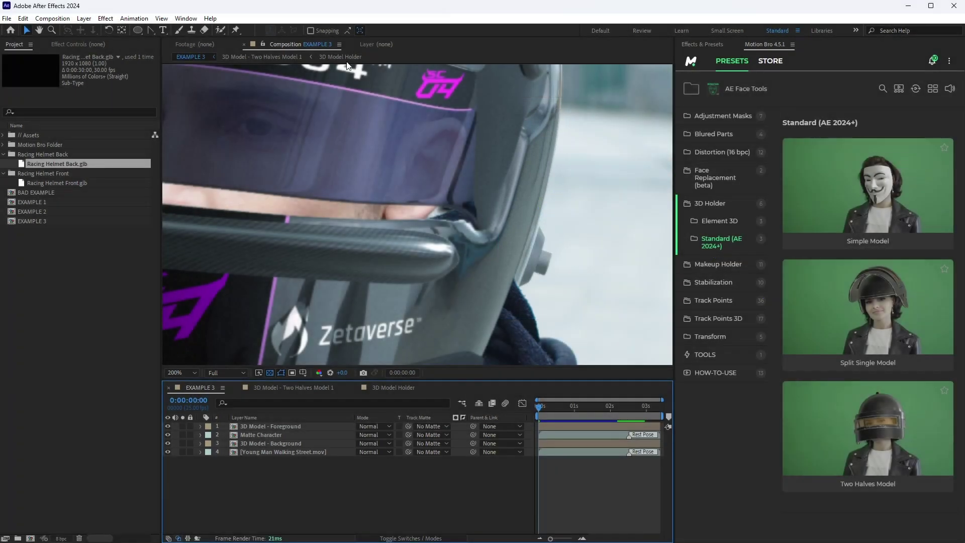
click(340, 57)
click(587, 373)
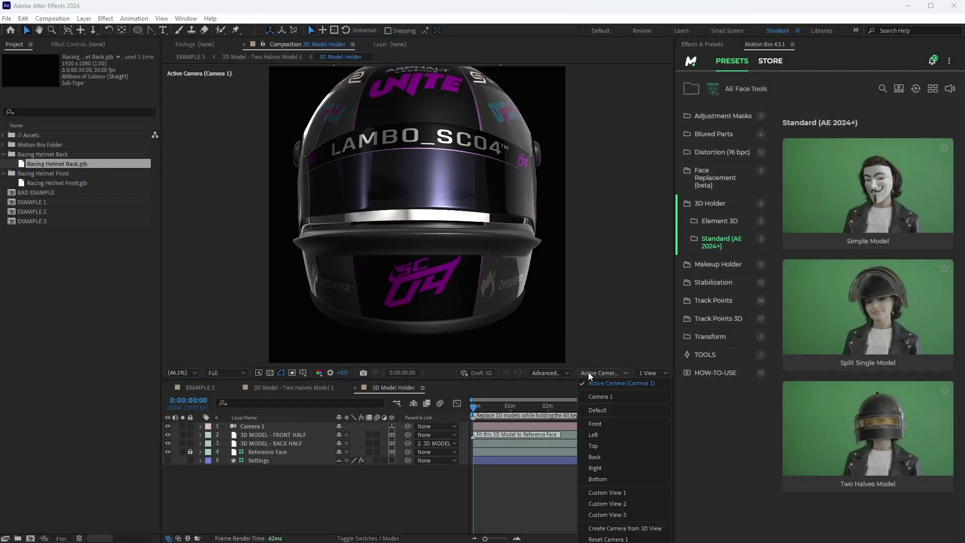
click(598, 437)
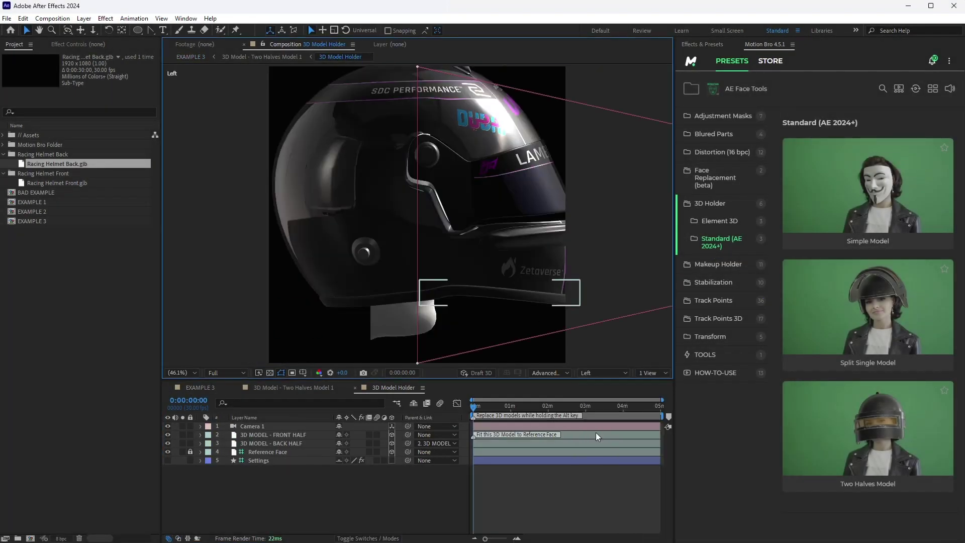
click(290, 444)
key(slash)
drag(367, 153, 370, 153)
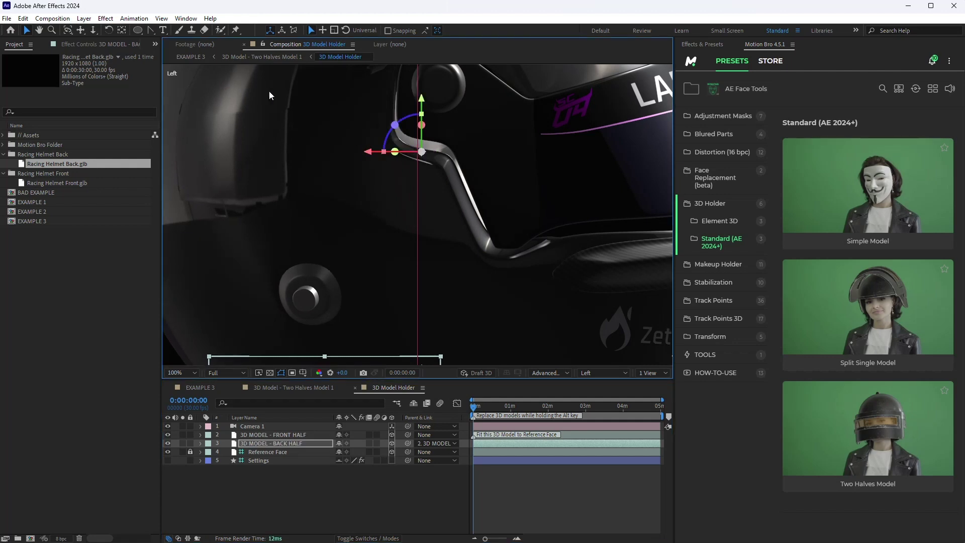
click(190, 57)
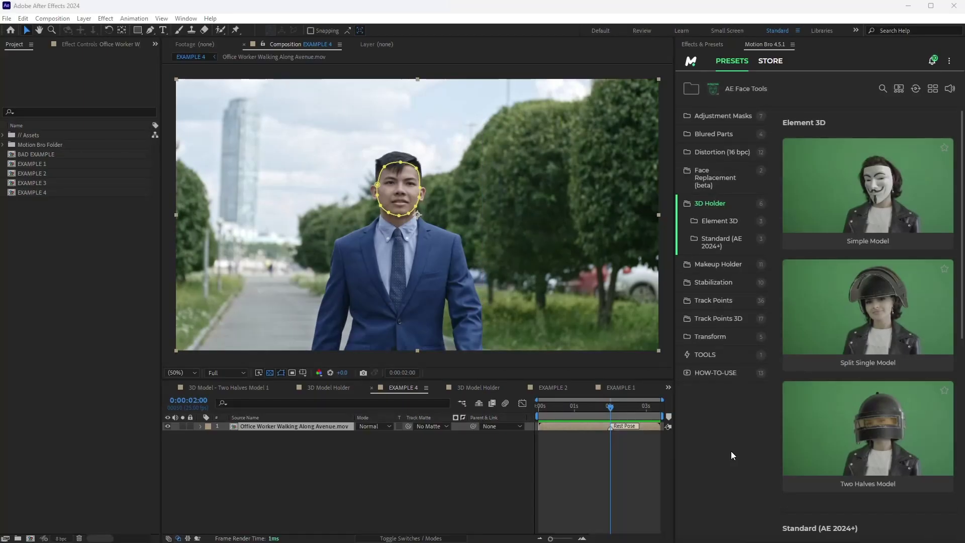
- Apply the Element 3D Simple Model preset to the Office Worker Walking Along Avenue footage in EXAMPLE 4
click(720, 225)
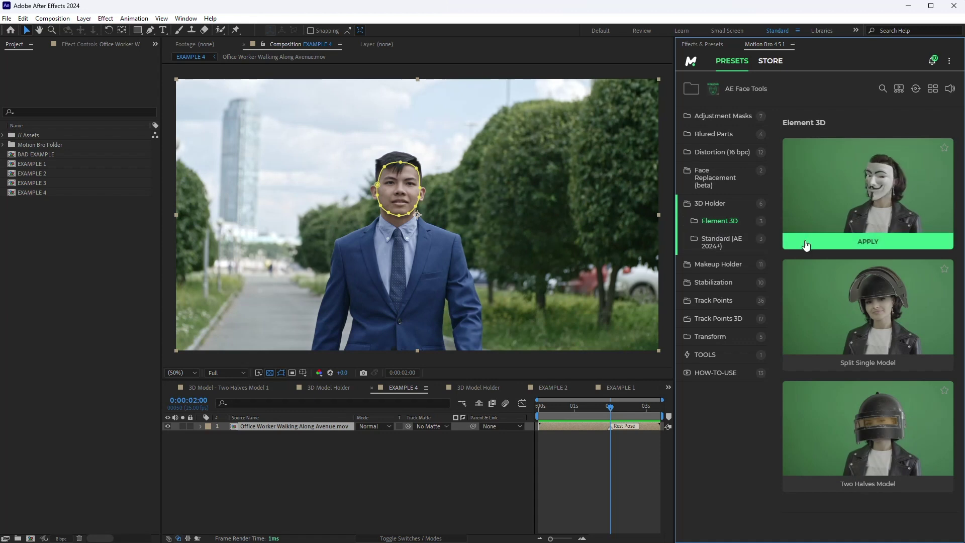
click(804, 241)
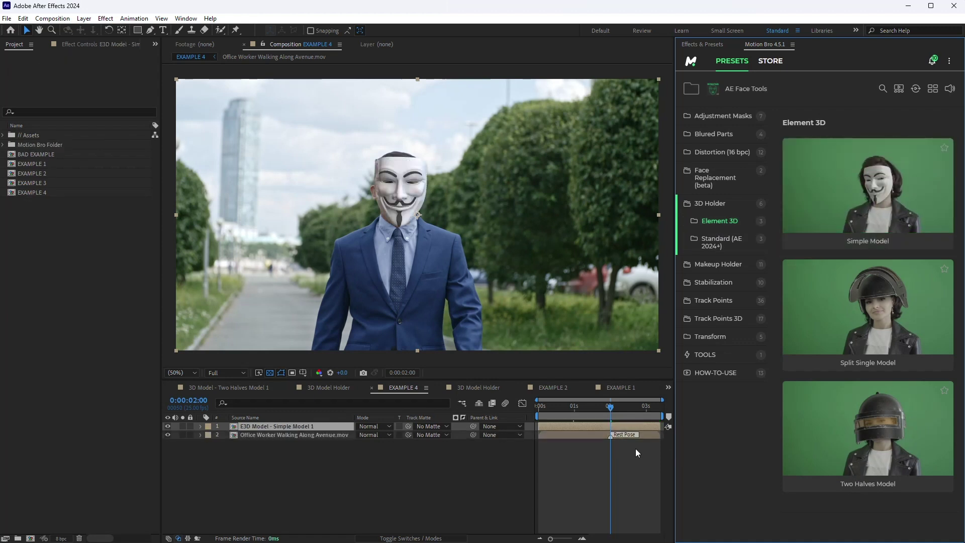
- Open the E3D Model - Simple Model 1 composition and use E3D MODEL NULL to shift the mask slightly down and turn it slightly on the face
double_click(614, 427)
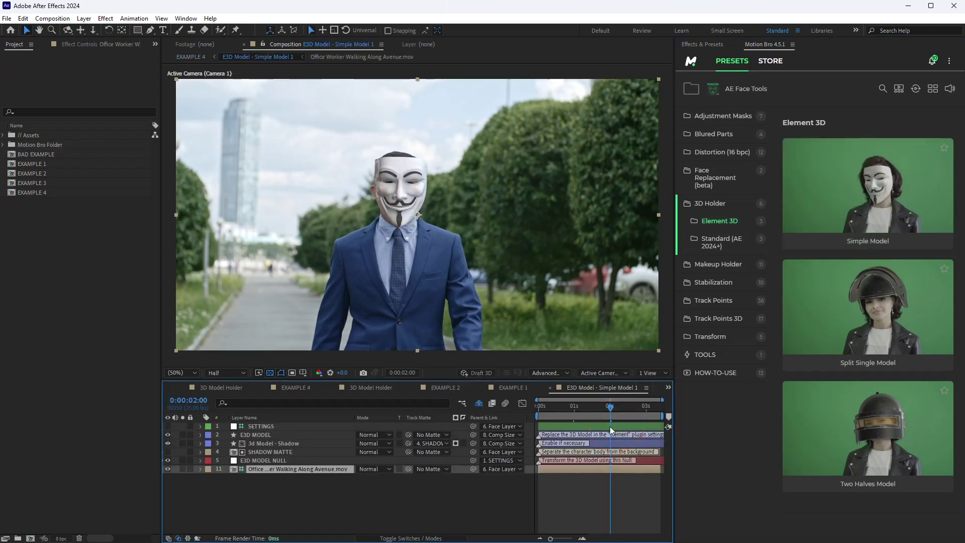
click(276, 461)
scroll(439, 206, up, 4)
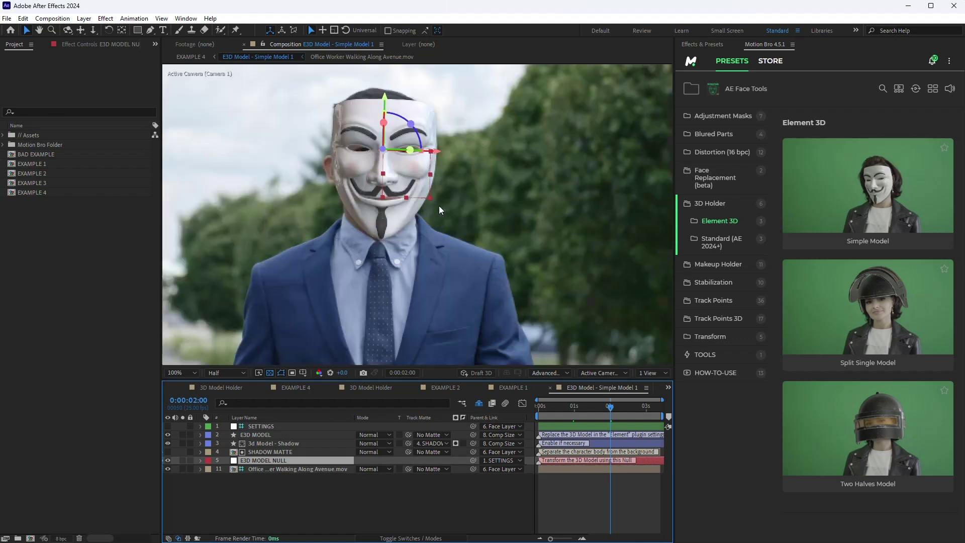
drag(439, 207, 509, 253)
drag(424, 116, 426, 121)
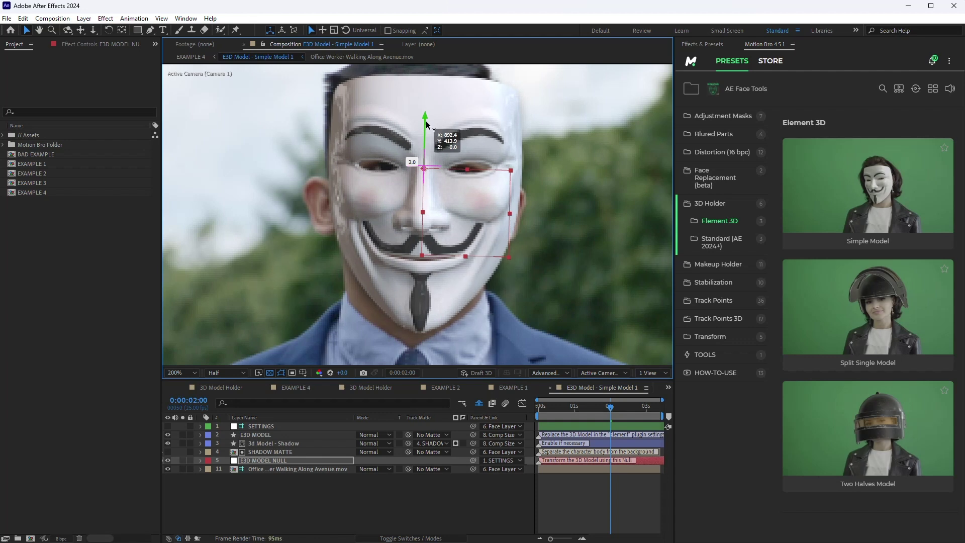
drag(451, 167, 451, 168)
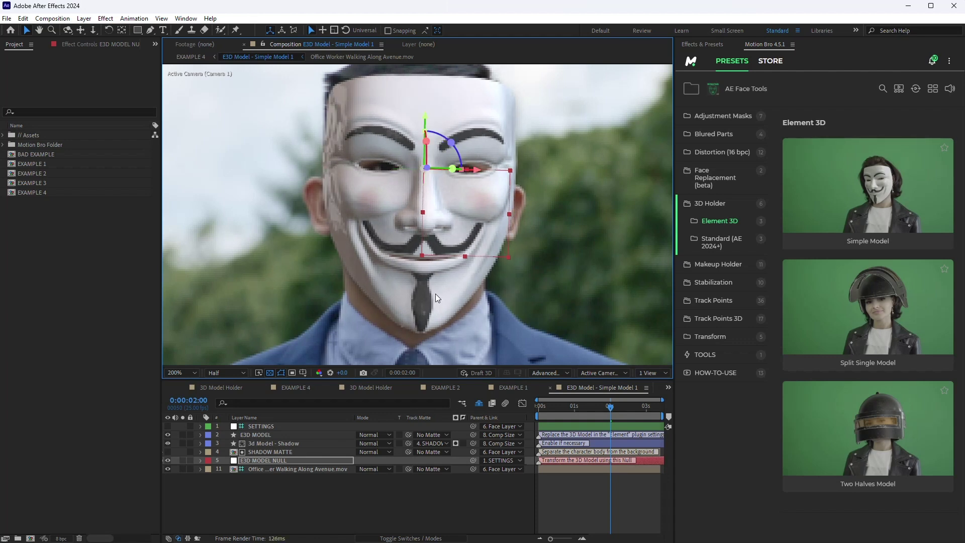
- Open the E3D MODEL layer's Element Scene Setup and relink its missing models to the Motion Bro folder AE Face Tools_for_AE_by_videolancer
click(271, 436)
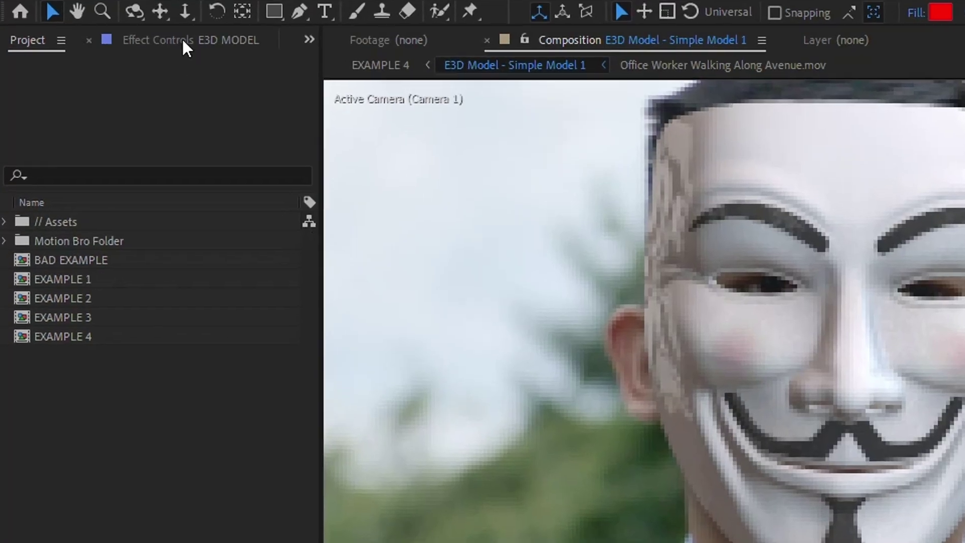
click(90, 44)
click(108, 132)
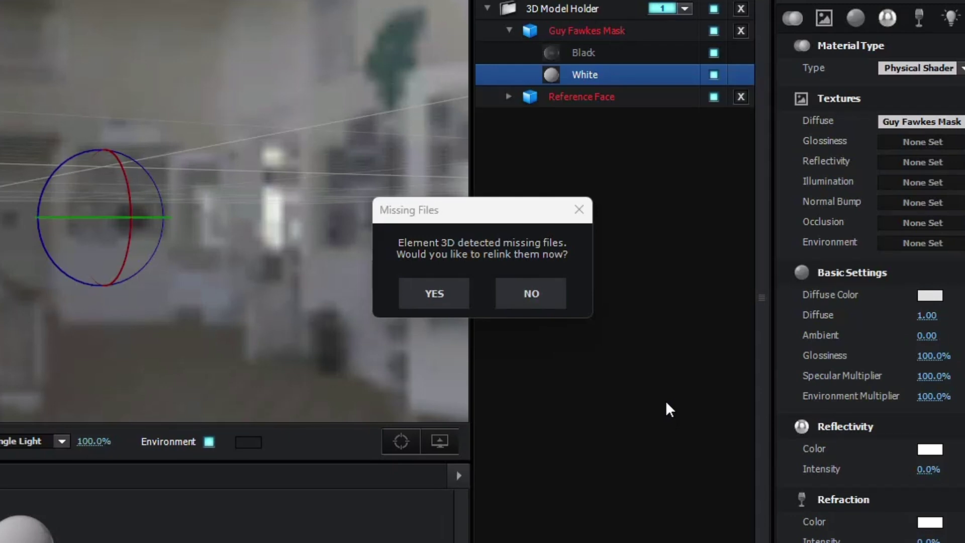
click(441, 294)
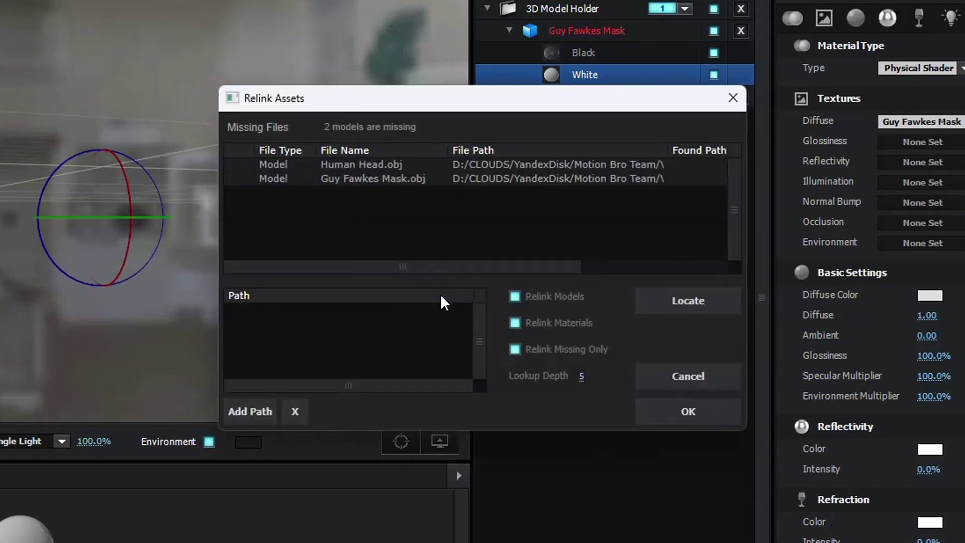
click(263, 411)
scroll(295, 373, up, 2)
click(302, 345)
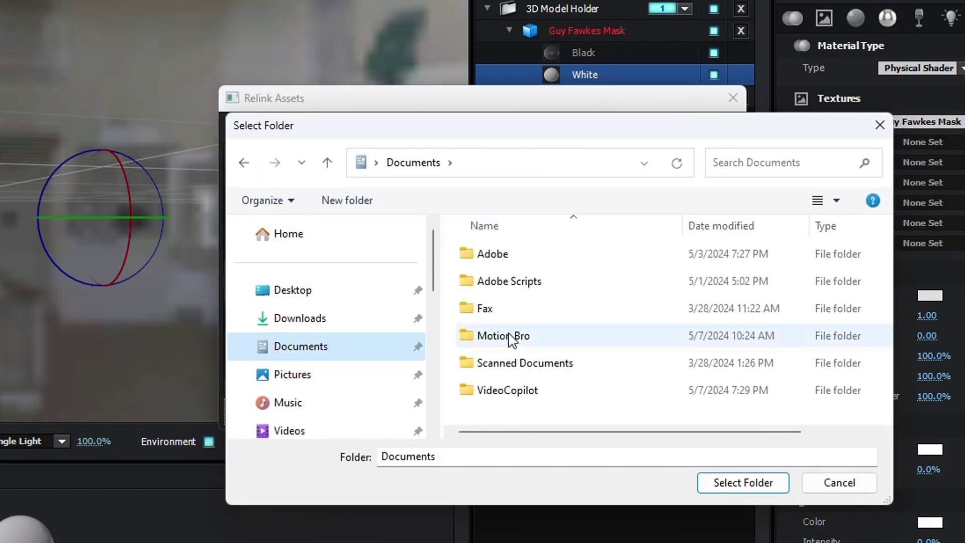
double_click(510, 340)
double_click(528, 308)
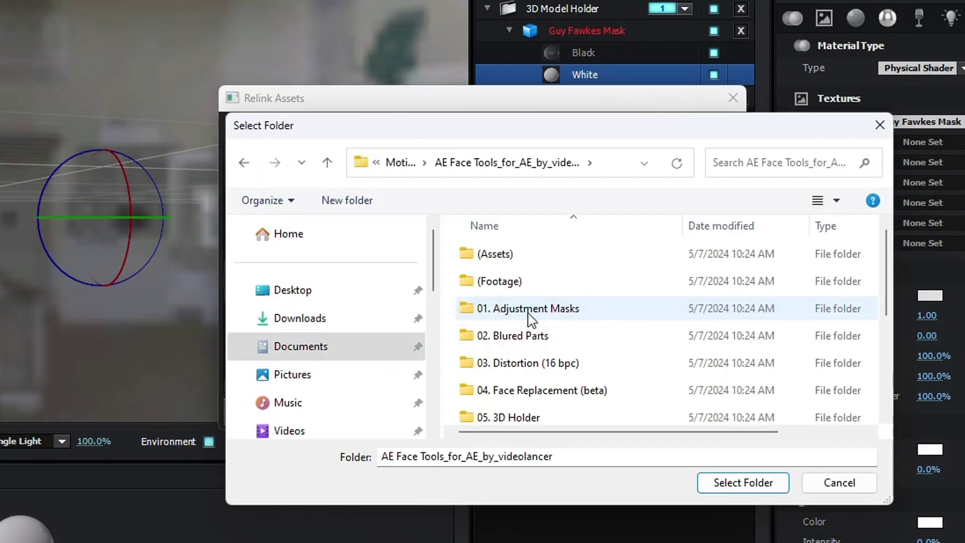
click(721, 483)
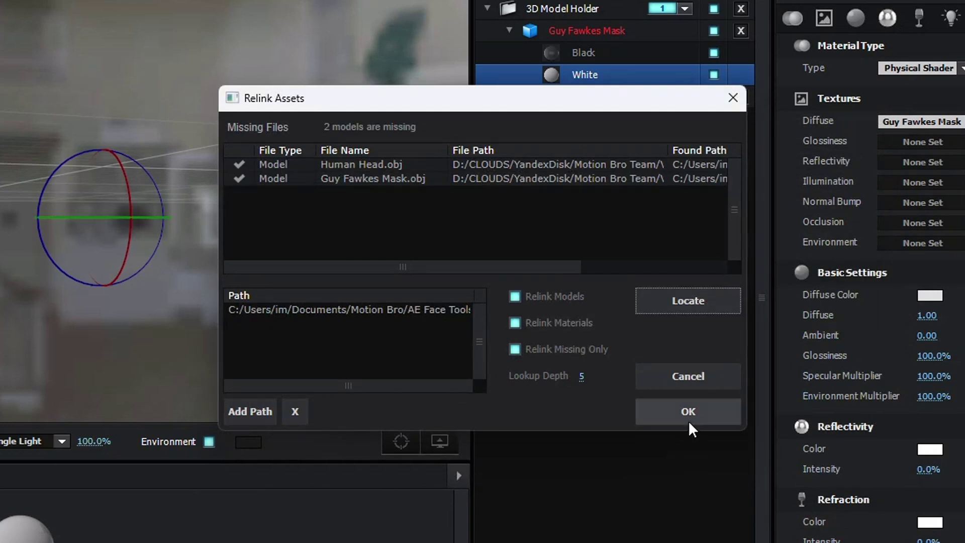
click(689, 421)
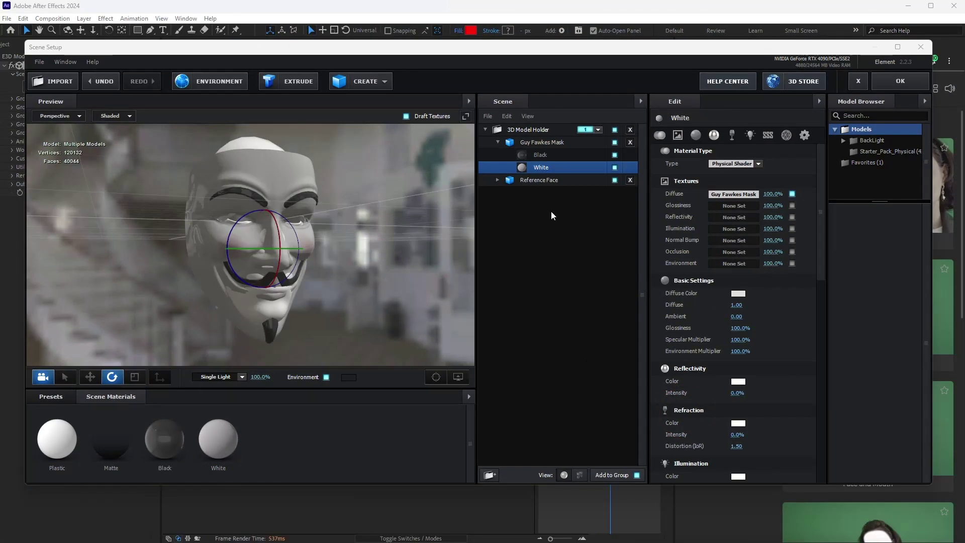
- Replace the Guy Fawkes Mask in the Element scene with the Droid Helmet model from Favorites and apply the scene setup
click(547, 143)
key(Delete)
click(868, 162)
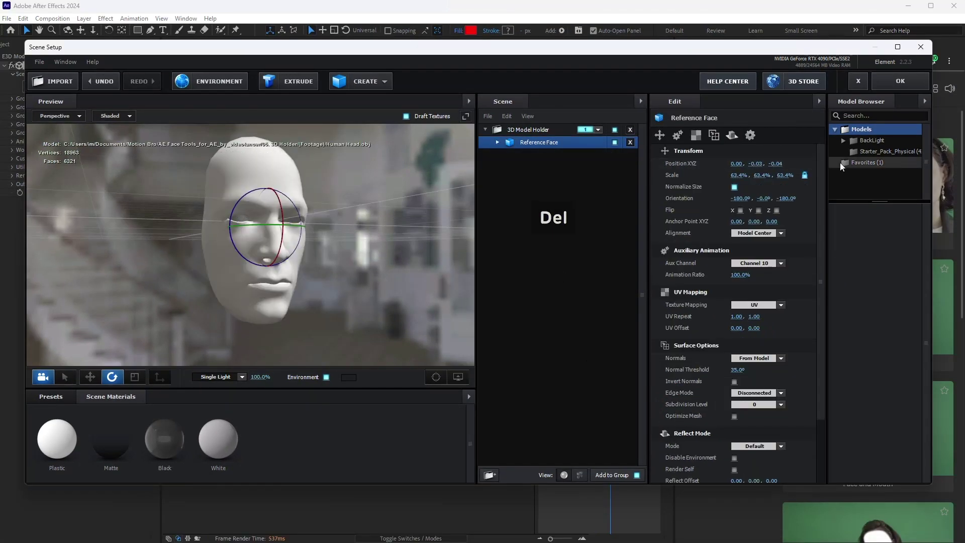
double_click(875, 223)
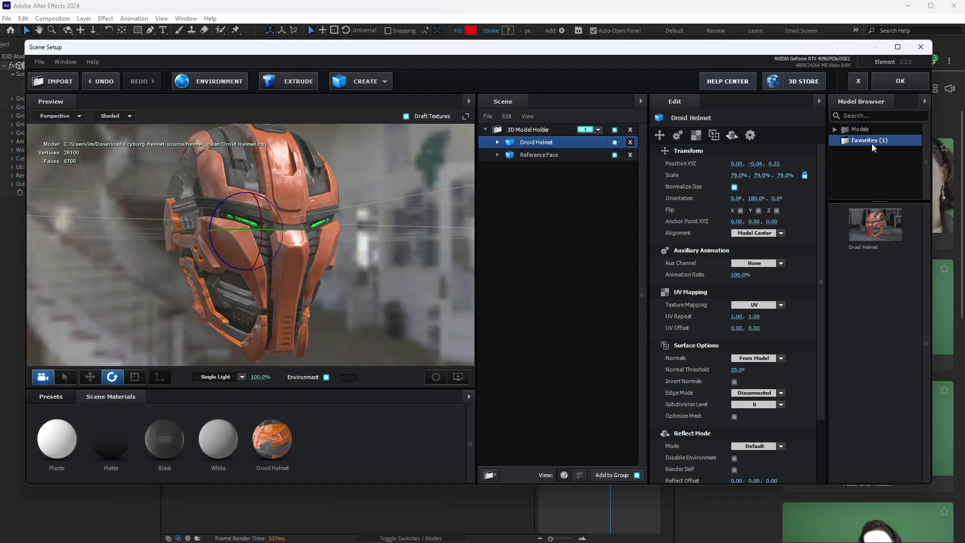
click(901, 81)
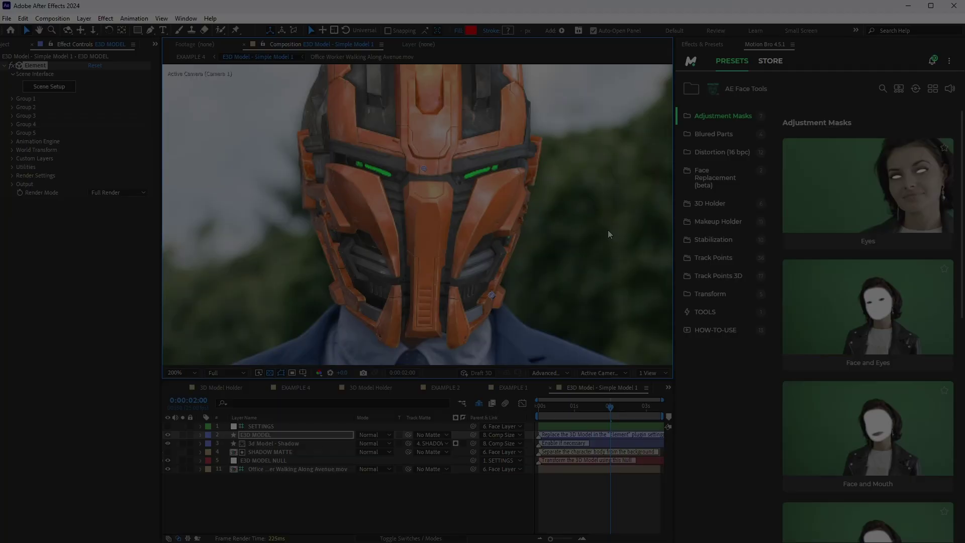